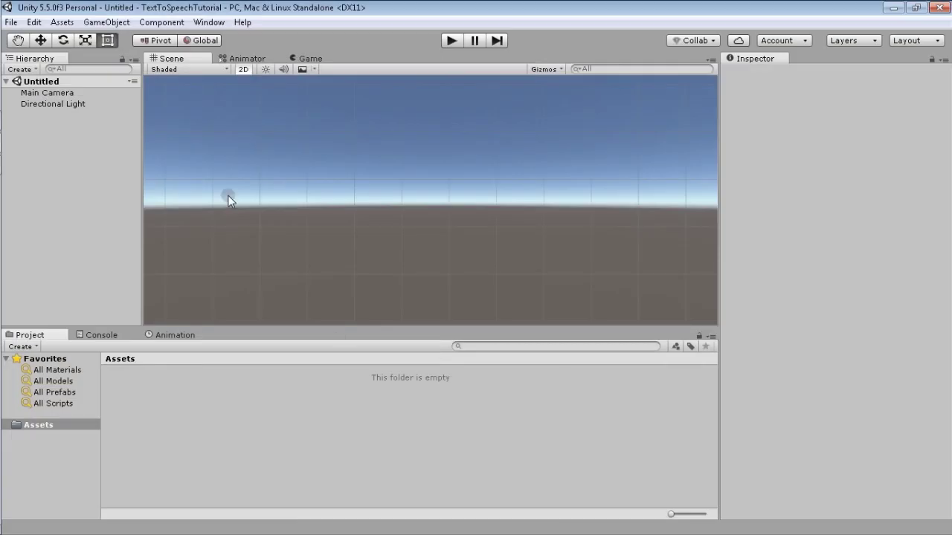
# Step: Switch the build target to Android in Build Settings, then close the window
pyautogui.click(16, 23)
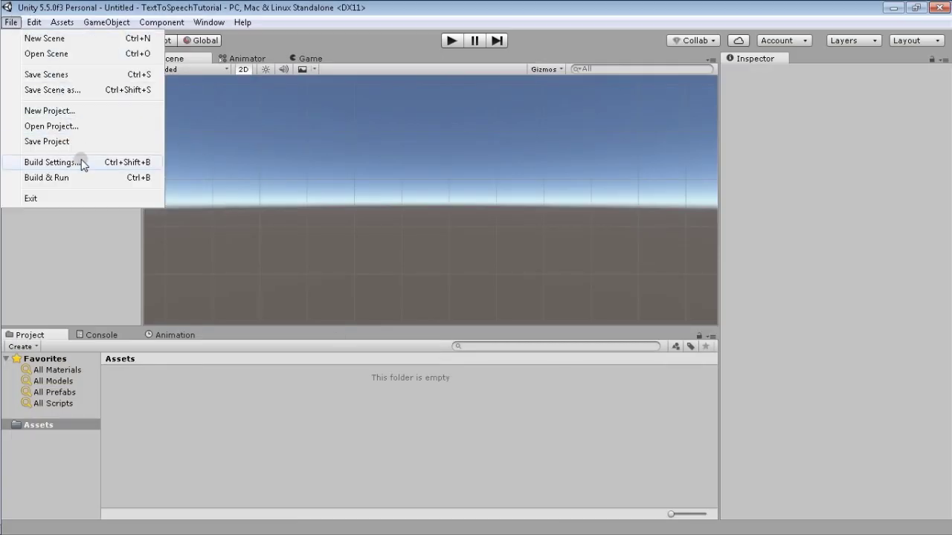
pyautogui.click(81, 160)
pyautogui.click(293, 269)
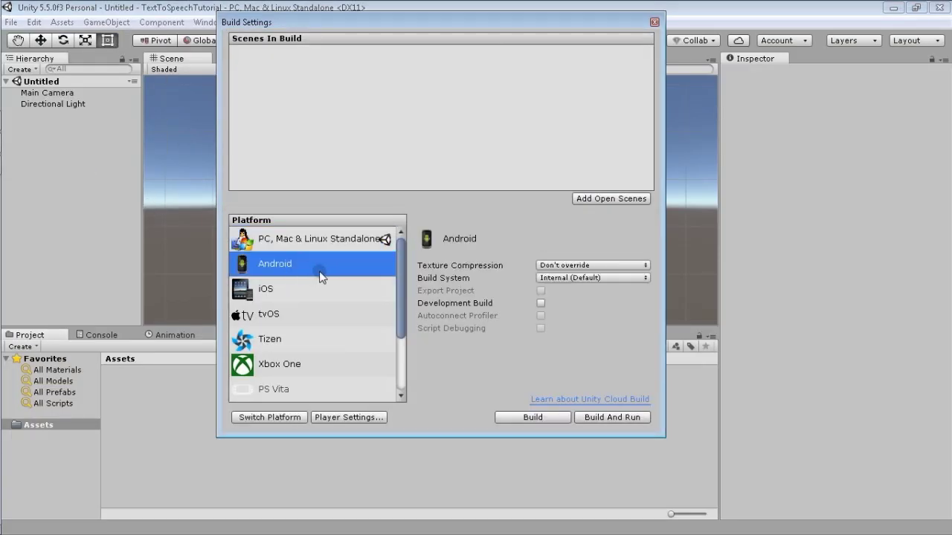
pyautogui.click(286, 418)
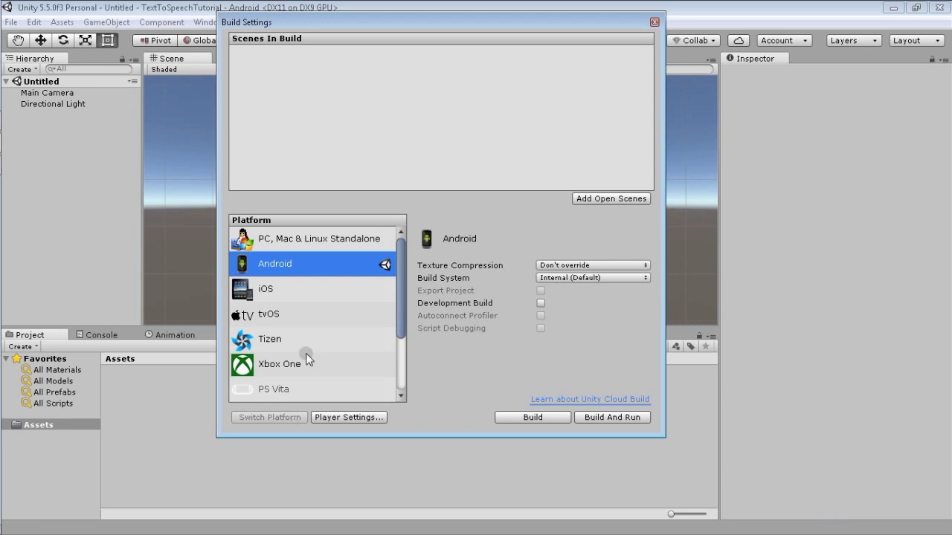
pyautogui.click(654, 22)
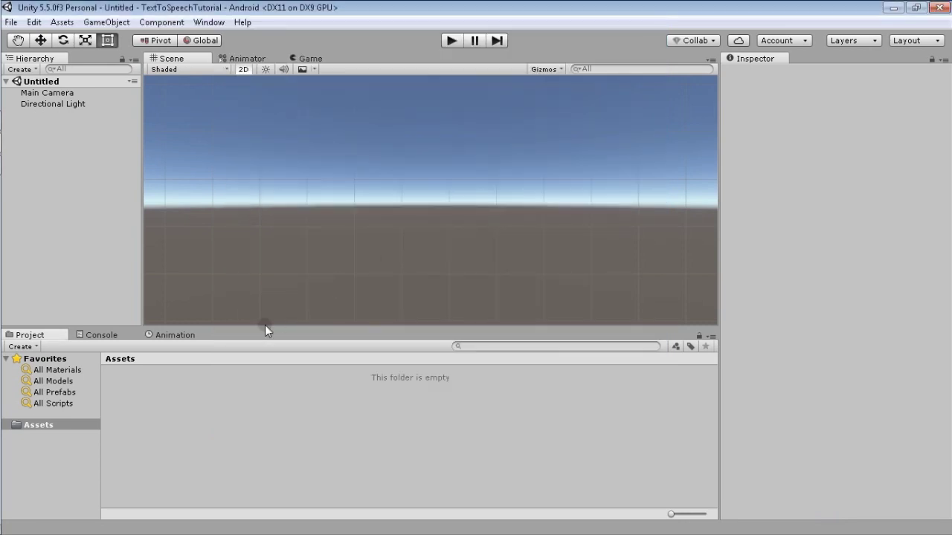
# Step: Create a new C# script named 'TextToSpeech' in Assets and drop it onto Main Camera
pyautogui.rightClick(167, 390)
pyautogui.moveTo(283, 134)
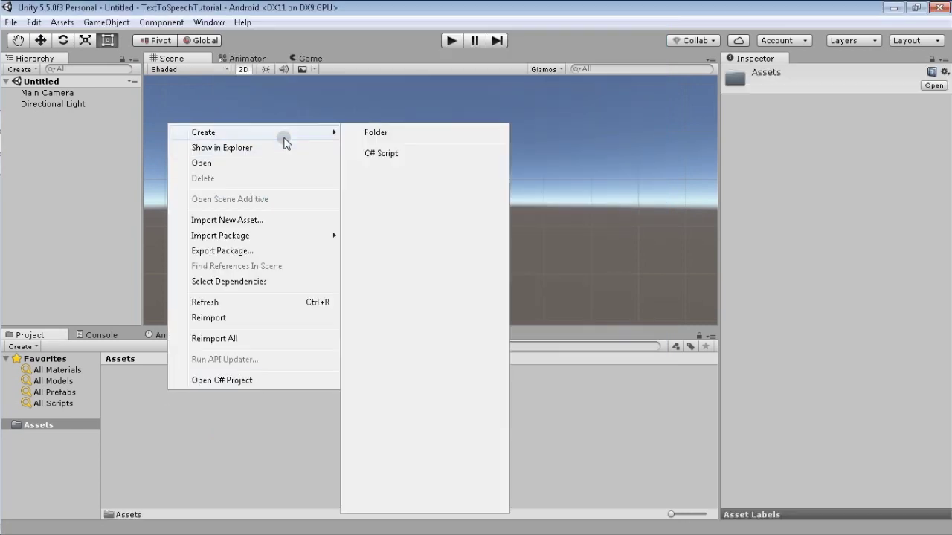
pyautogui.click(381, 152)
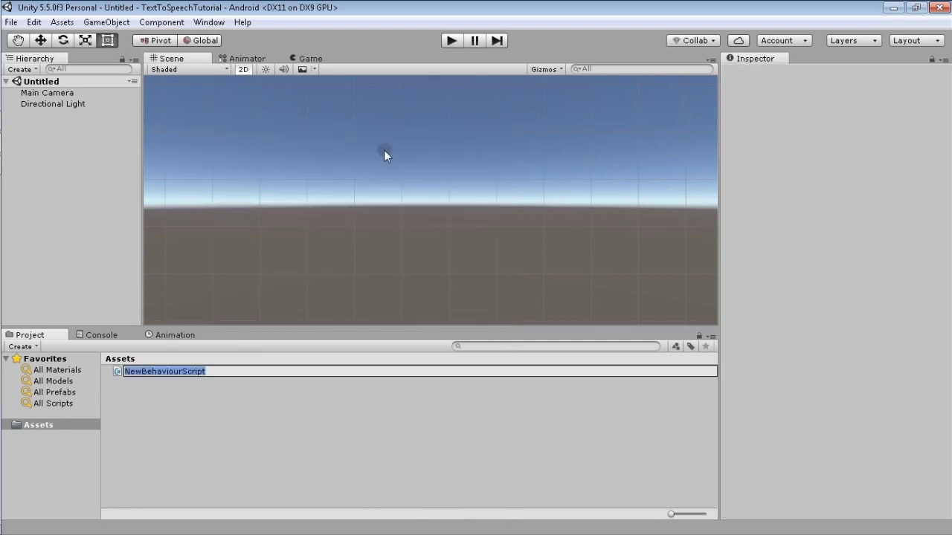
pyautogui.write('TextT')
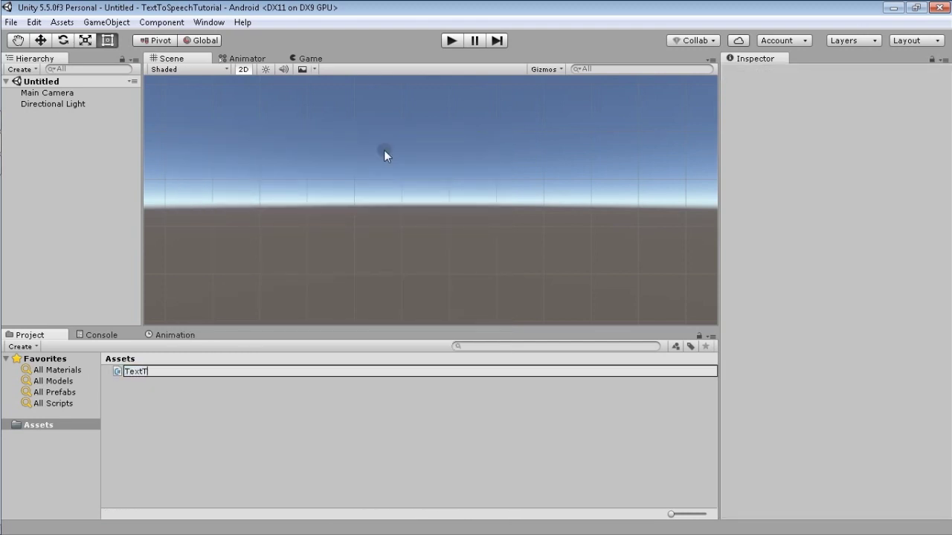
pyautogui.write('oSpeech')
pyautogui.press('Return')
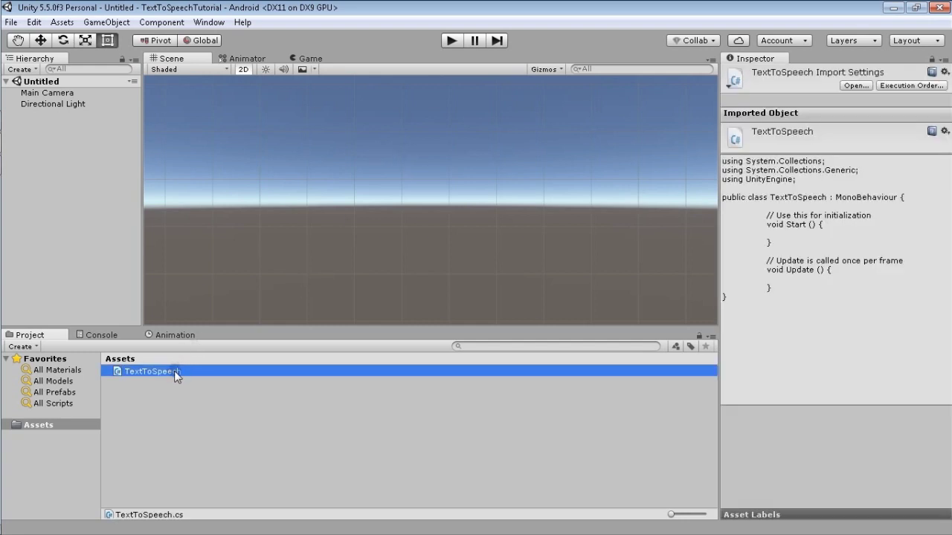
pyautogui.moveTo(164, 371); pyautogui.dragTo(73, 104)
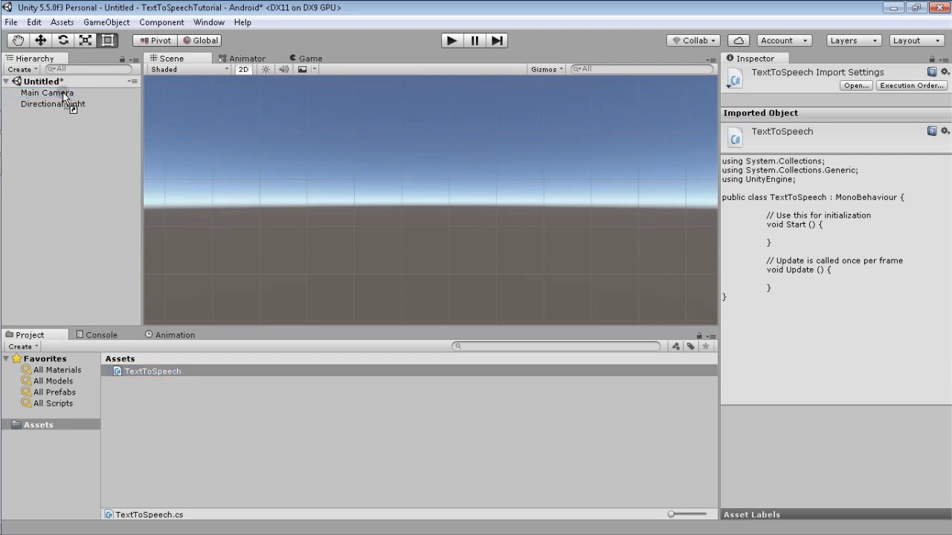
# Step: Open TextToSpeech in MonoDevelop and add an empty IEnumerator DownloadTheAudio() method after Update
pyautogui.doubleClick(161, 369)
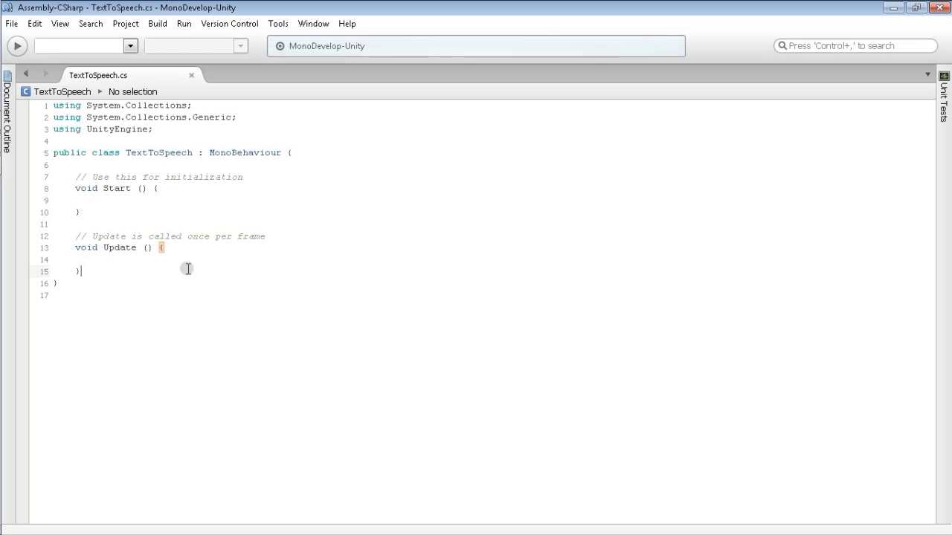
pyautogui.press('Return')
pyautogui.press('Return')
pyautogui.write('ien')
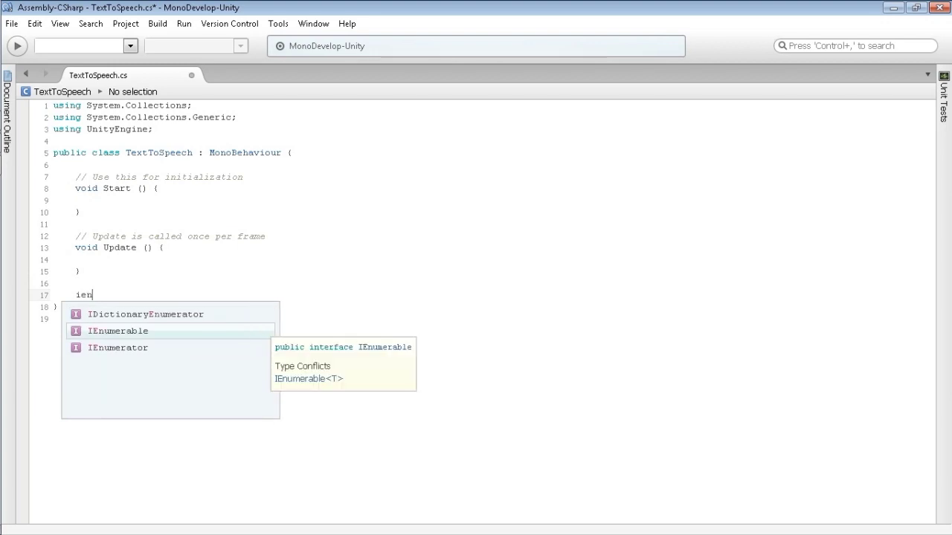
pyautogui.press('Down')
pyautogui.press('Return')
pyautogui.write('DownloadTheAudio')
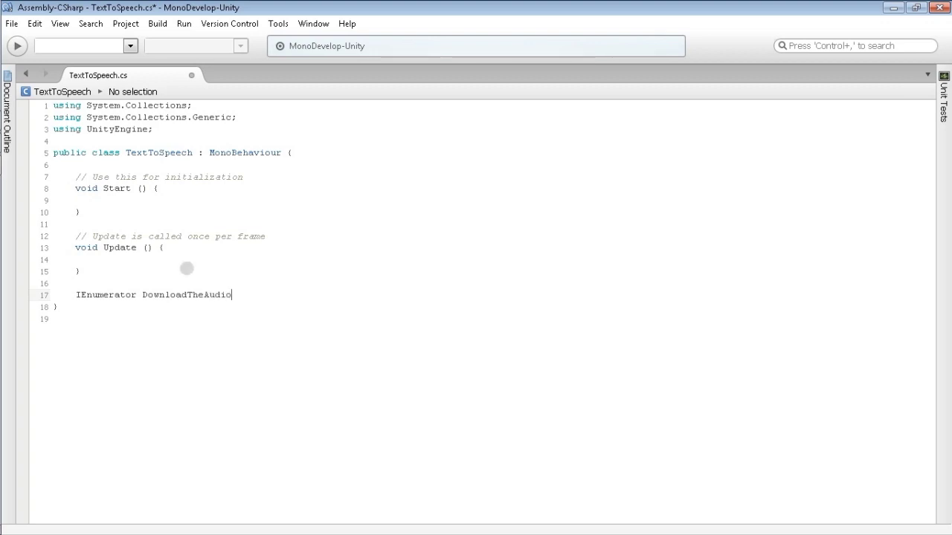
pyautogui.write('(){')
pyautogui.press('Return')
pyautogui.press('Return')
pyautogui.press('Return')
pyautogui.write('}')
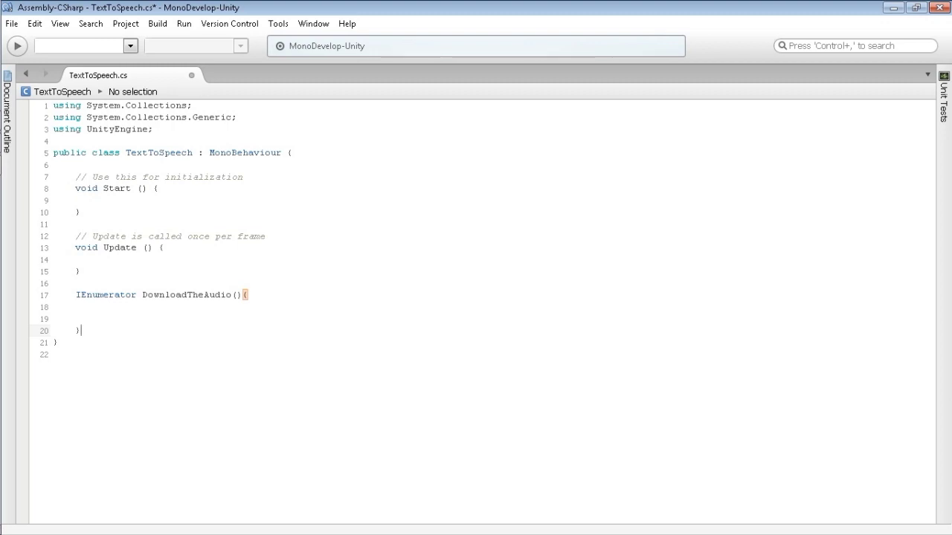
# Step: Inside DownloadTheAudio, declare string url set to the pasted Google Translate TTS link
pyautogui.click(126, 306)
pyautogui.write('string')
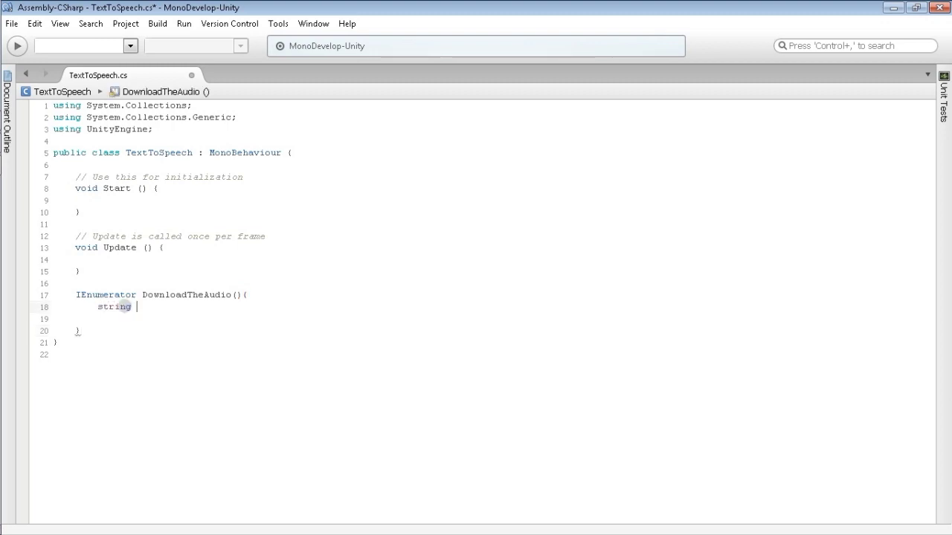
pyautogui.write(' url ')
pyautogui.write('= ""')
pyautogui.press('Left')
pyautogui.click(204, 307)
pyautogui.write(';')
pyautogui.click(178, 306)
pyautogui.write('http://translate.google.com/translate_tts?ie=UTF-8&total=1&idx=0&textlen=32&client=tw-ob&q=SampleText&tl=En-gb')
pyautogui.press('BackSpace')
# Step: Paste the TTS link into url and check its SampleText and En-gb parts
pyautogui.write('http://translate.google.com/translate_tts?ie=UTF-8&total=1&idx=0&textlen=32&client=tw-ob&q=SampleText&tl=En-gb')
pyautogui.press('BackSpace')
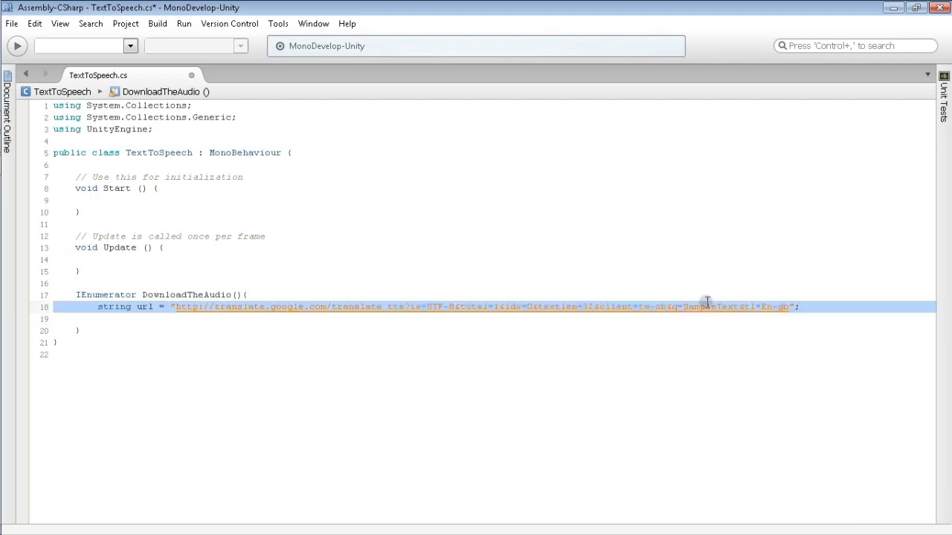
pyautogui.doubleClick(706, 306)
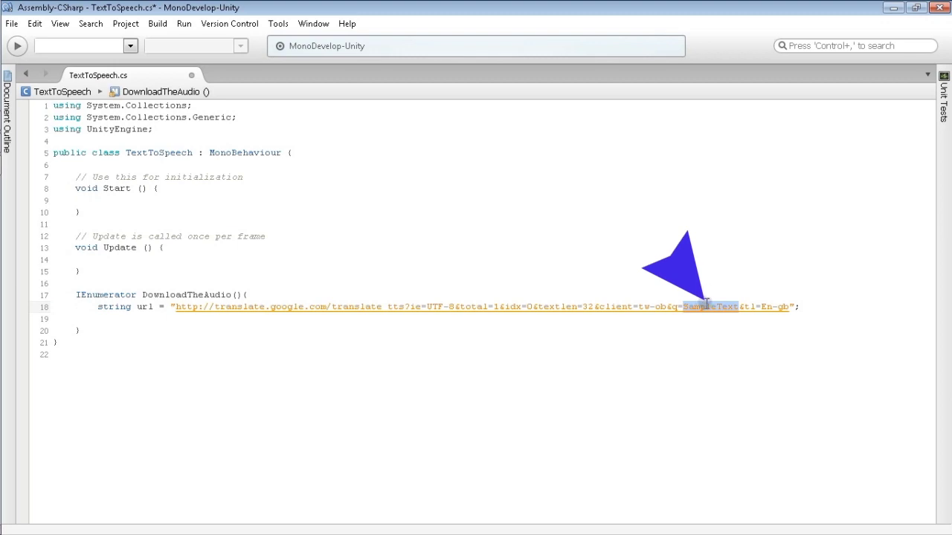
pyautogui.moveTo(759, 307); pyautogui.dragTo(791, 307)
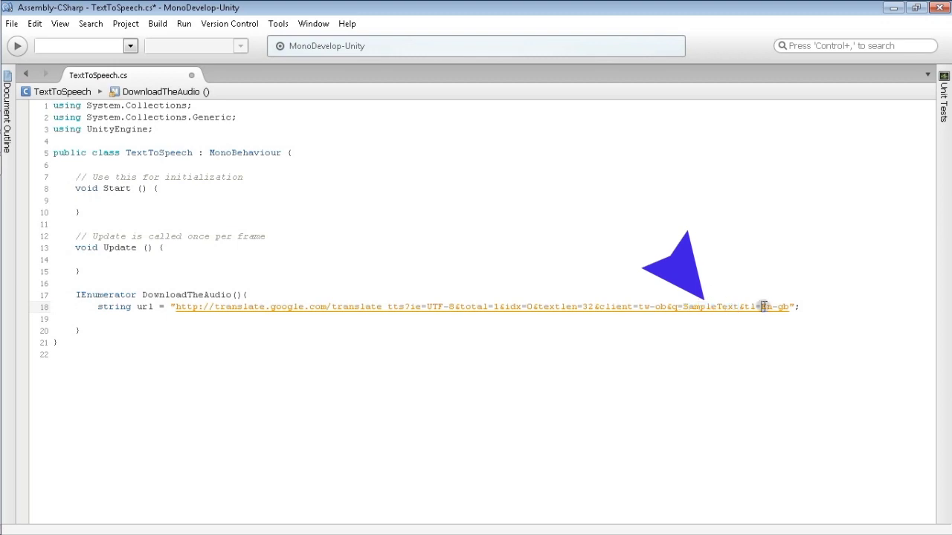
pyautogui.click(815, 305)
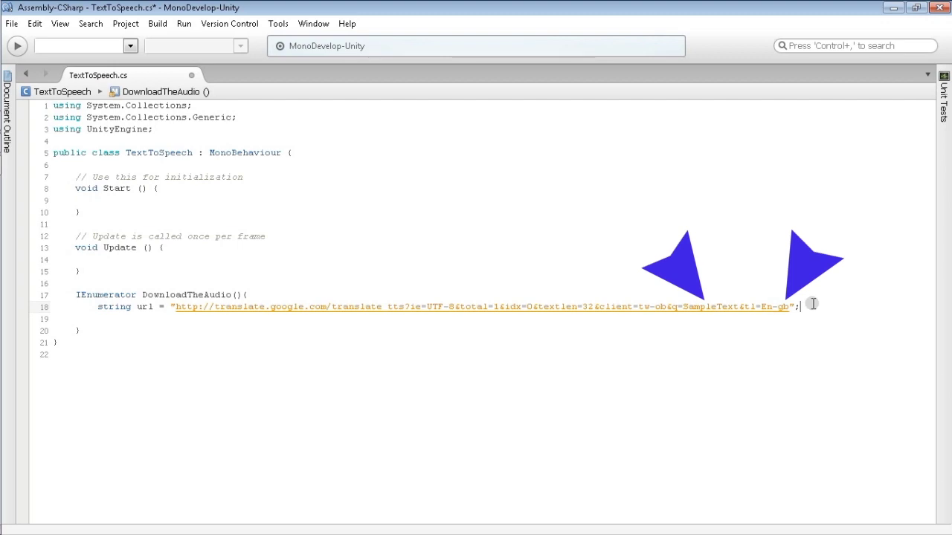
# Step: Add 'WWW www = new WWW (url);' followed by 'yield return www;' below the url line
pyautogui.press('Return')
pyautogui.write('WWW')
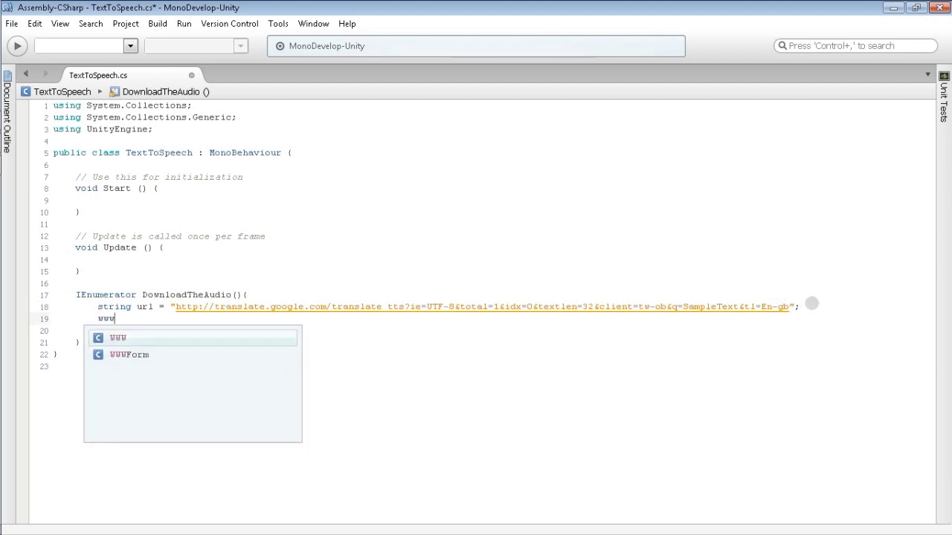
pyautogui.write(' www = ')
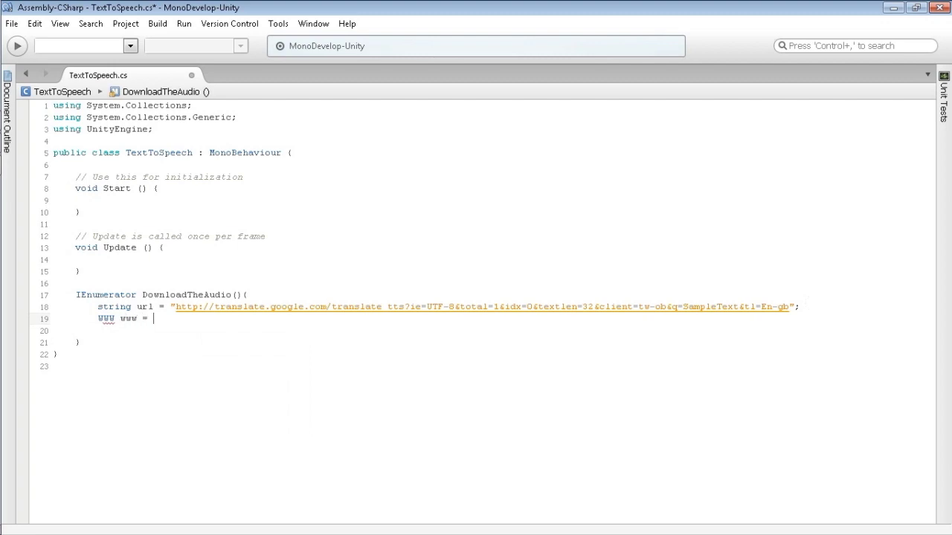
pyautogui.write('new WWW')
pyautogui.write(' (')
pyautogui.write('url);')
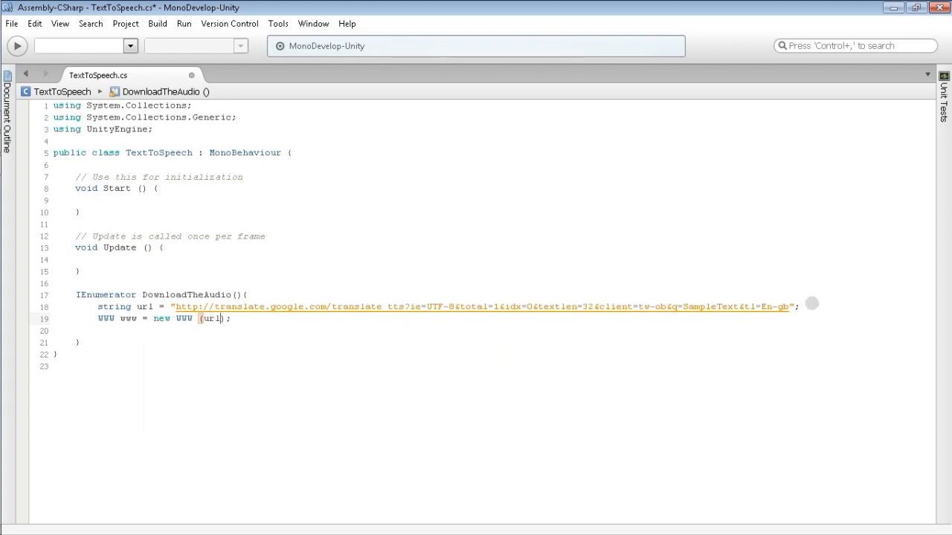
pyautogui.click(683, 320)
pyautogui.press('Return')
pyautogui.write('y')
pyautogui.press('Return')
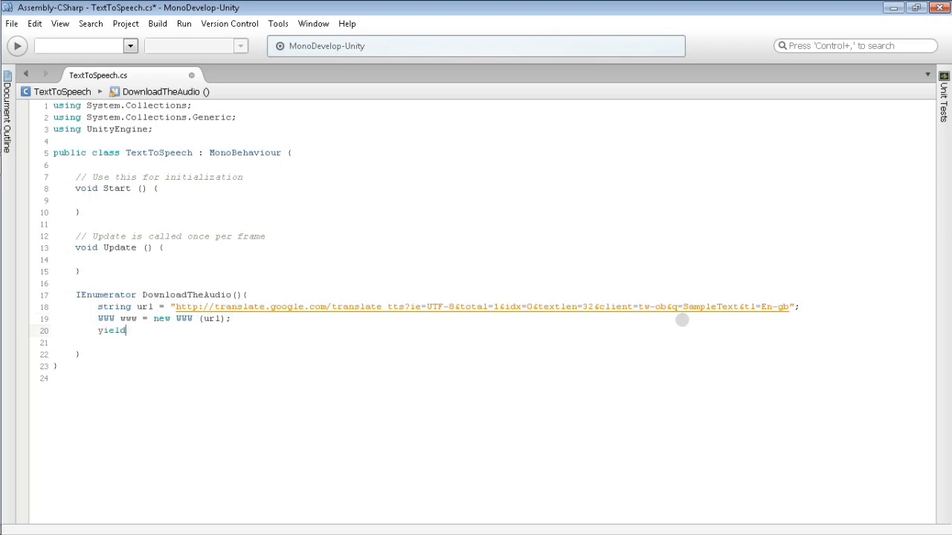
pyautogui.write('ret')
pyautogui.press('Return')
pyautogui.write('www;')
# Step: Declare a public AudioSource field named _audio at the top of the class
pyautogui.click(259, 165)
pyautogui.press('Return')
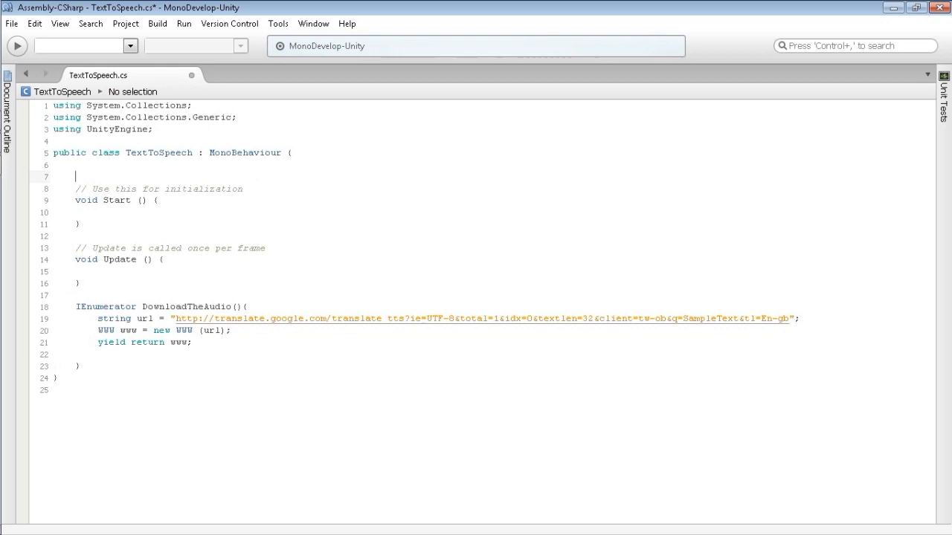
pyautogui.press('Return')
pyautogui.press('Return')
pyautogui.write('public audis')
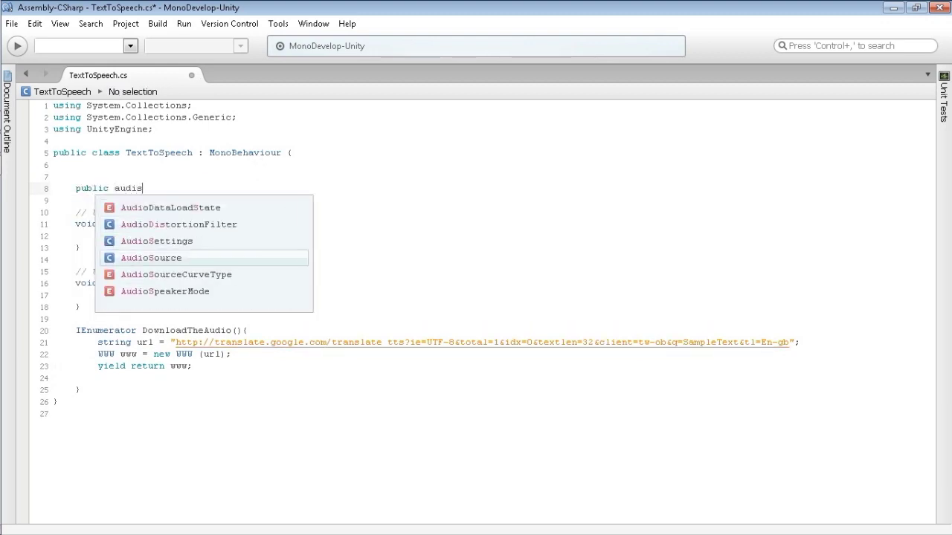
pyautogui.write(' _audio;')
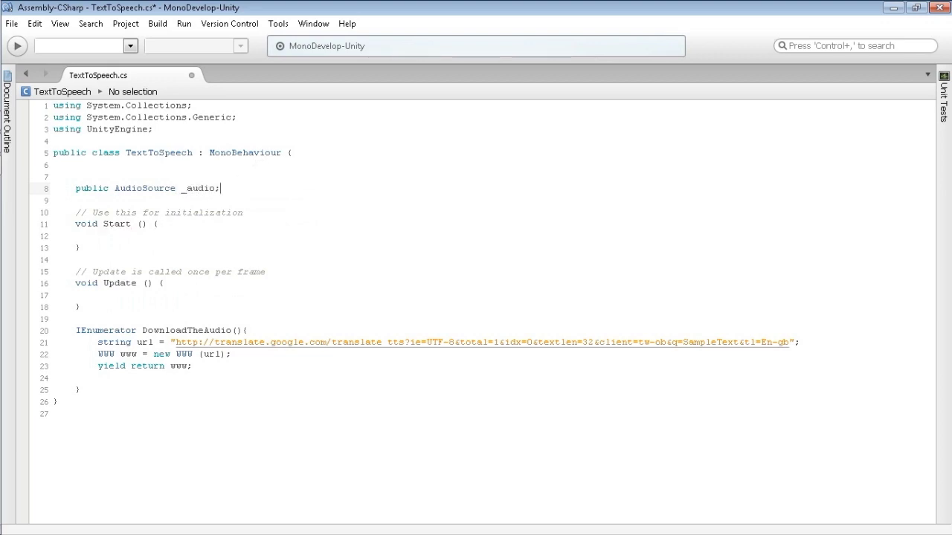
# Step: In Start, assign _audio = gameObject.GetComponent<AudioSource> ();
pyautogui.click(167, 235)
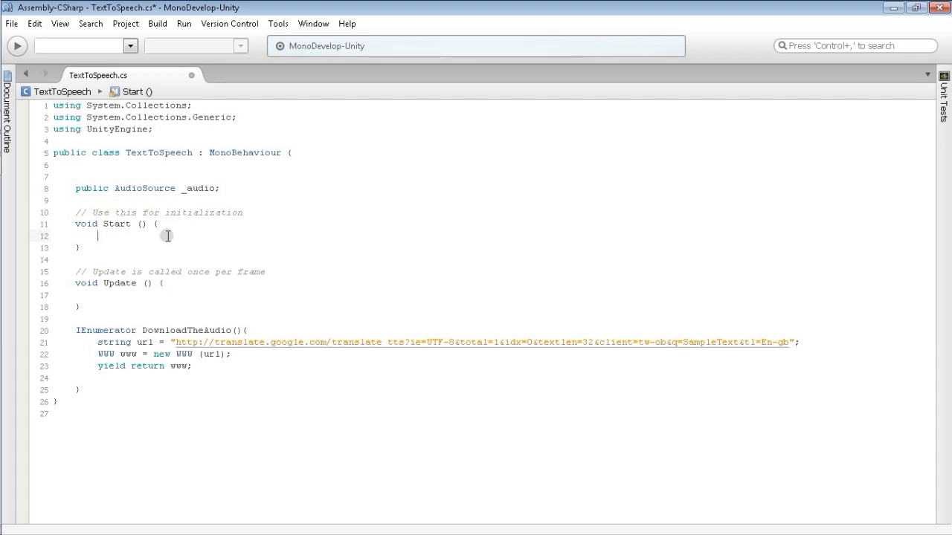
pyautogui.write('au')
pyautogui.press('Up')
pyautogui.press('Up')
pyautogui.press('Up')
pyautogui.press('Up')
pyautogui.press('Return')
pyautogui.write('_audio = ')
pyautogui.write('getc')
pyautogui.press('BackSpace')
pyautogui.press('BackSpace')
pyautogui.press('BackSpace')
pyautogui.write('ame')
pyautogui.press('Return')
pyautogui.write('.getcom')
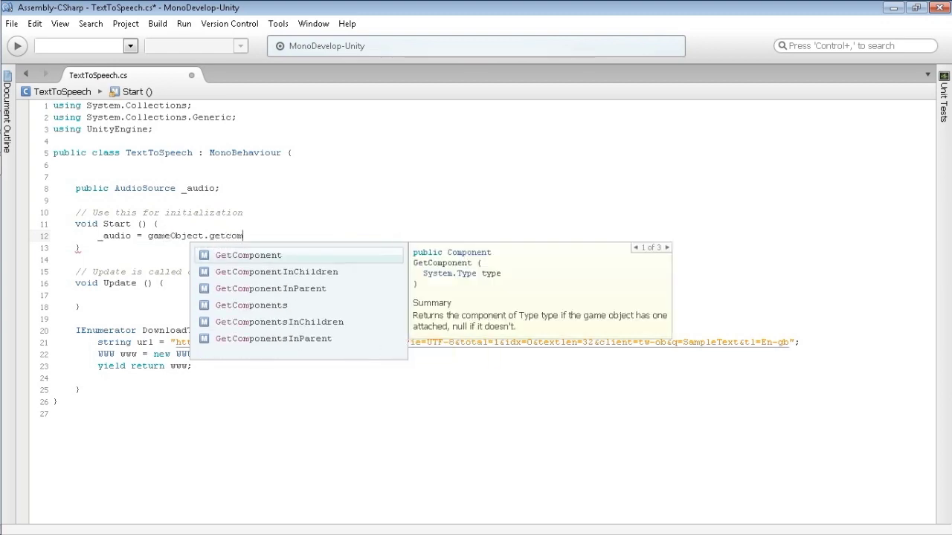
pyautogui.press('Return')
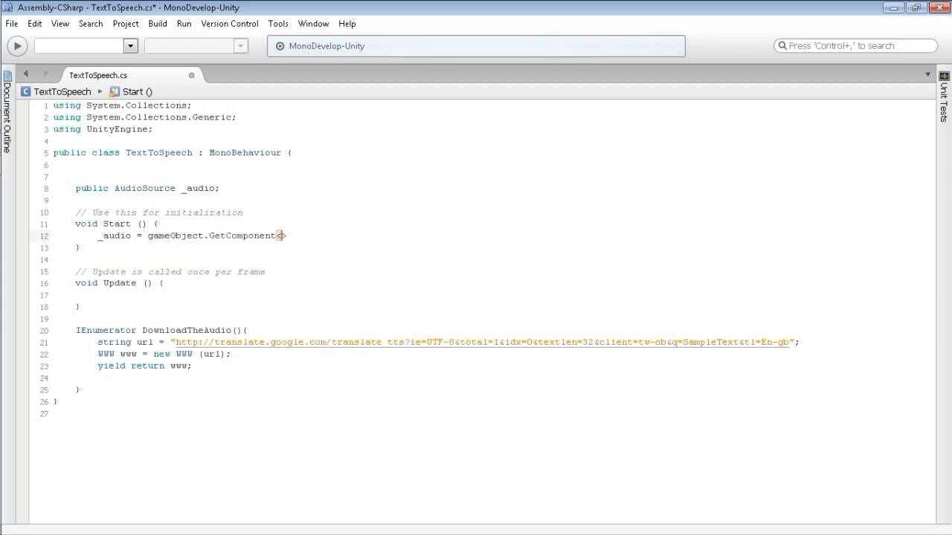
pyautogui.write('audios')
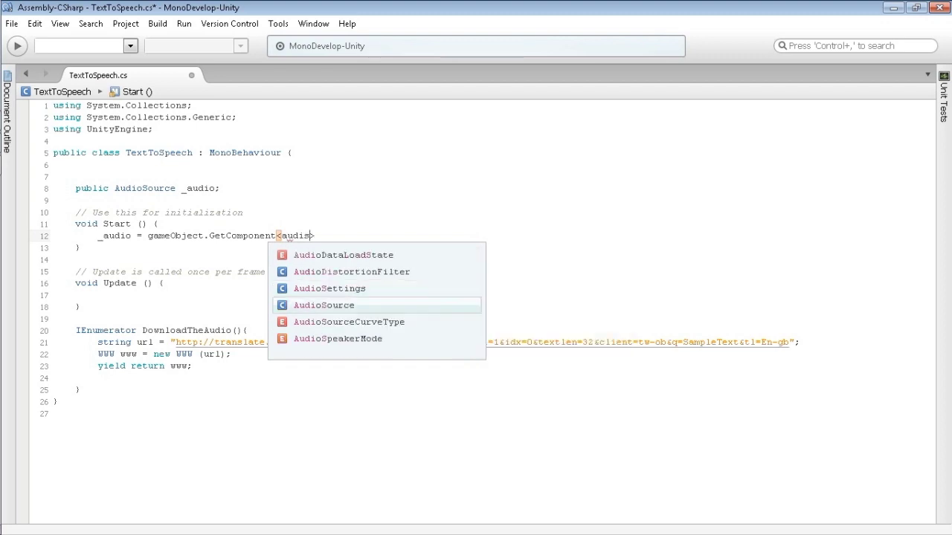
pyautogui.press('Return')
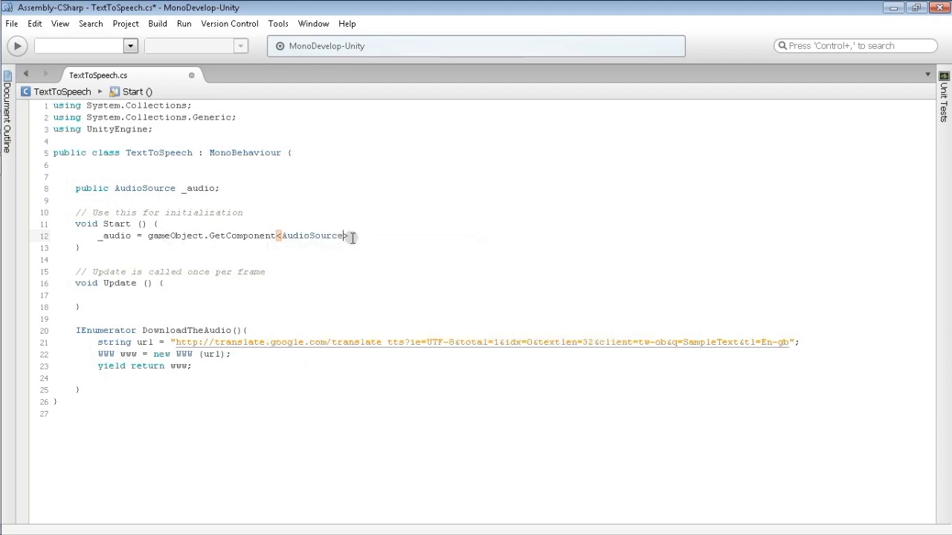
pyautogui.click(386, 235)
pyautogui.write('();')
pyautogui.click(213, 368)
pyautogui.press('Return')
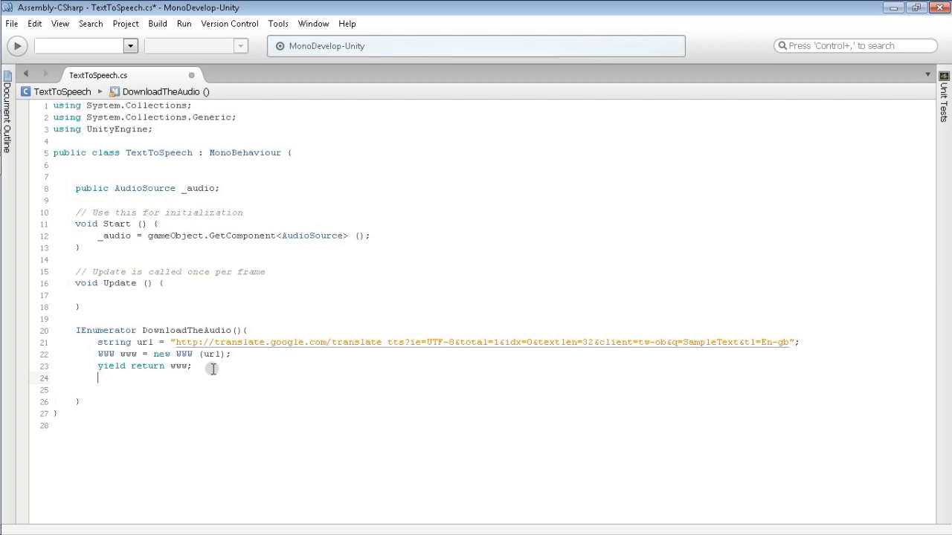
pyautogui.write('_')
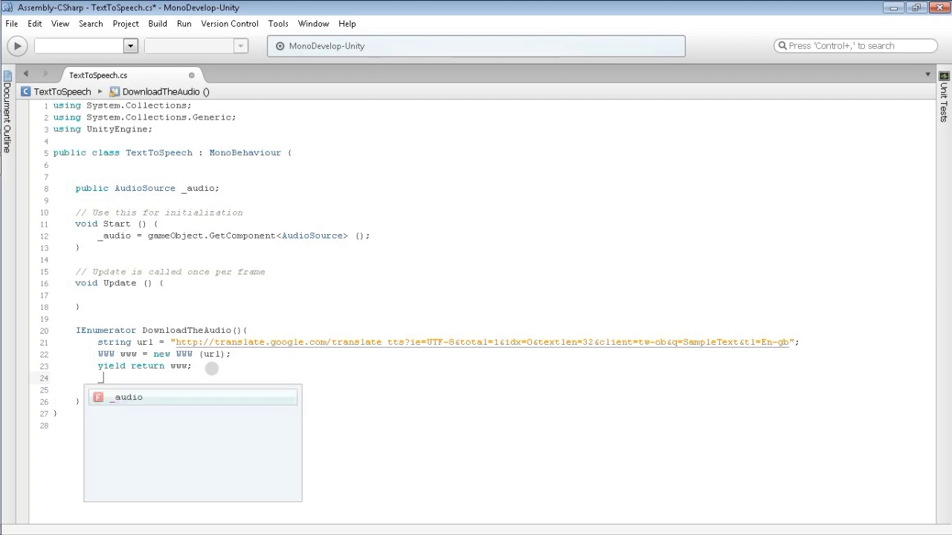
pyautogui.write('au')
pyautogui.press('Return')
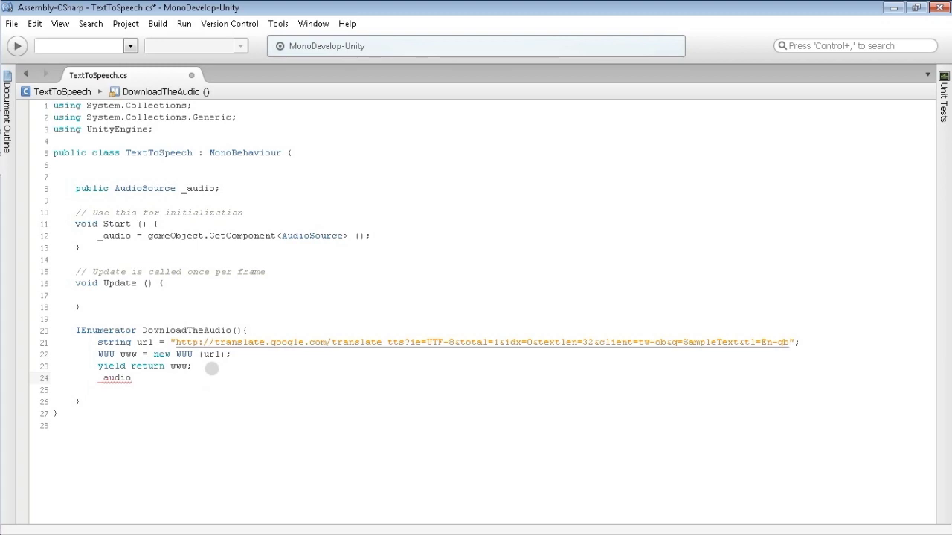
pyautogui.click(203, 365)
pyautogui.press('Return')
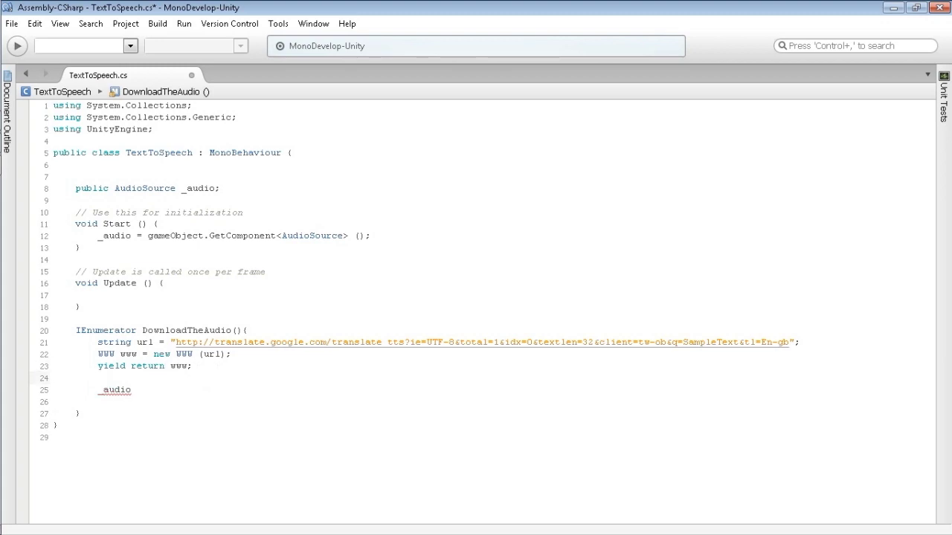
pyautogui.write('.clip')
pyautogui.write(' = ')
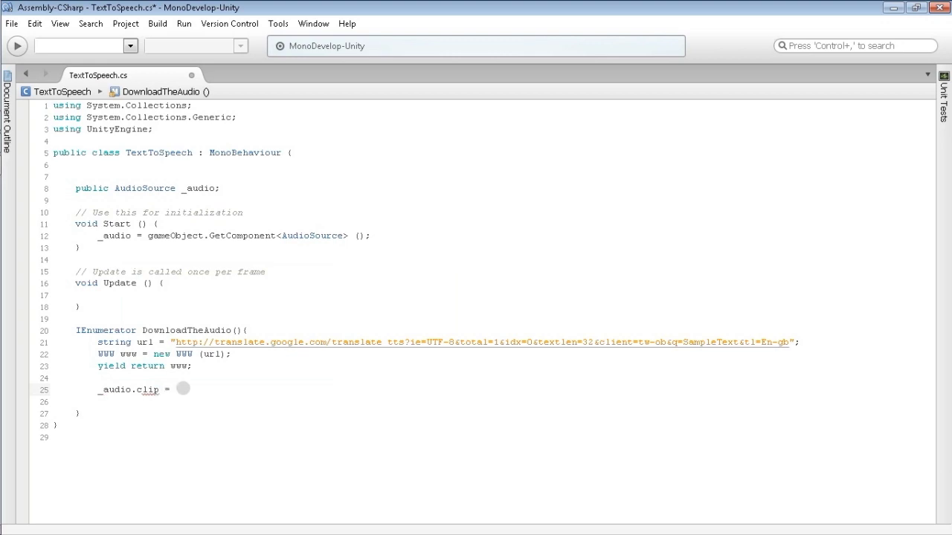
pyautogui.write('www.')
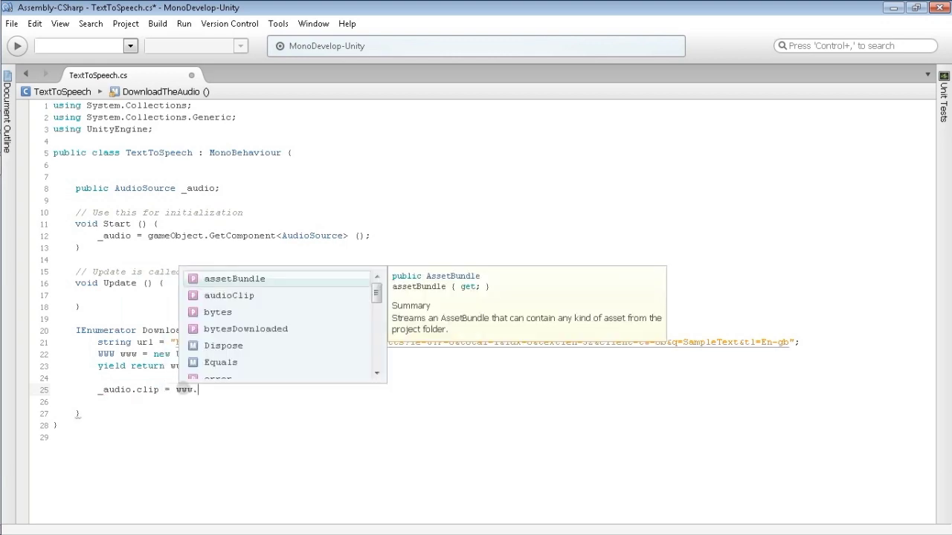
pyautogui.write('get')
pyautogui.press('BackSpace')
pyautogui.press('BackSpace')
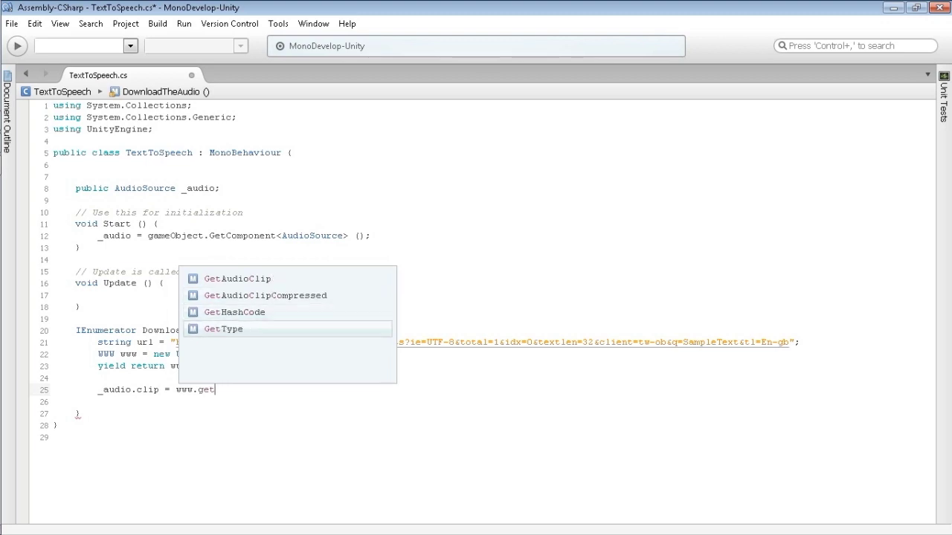
pyautogui.write('a')
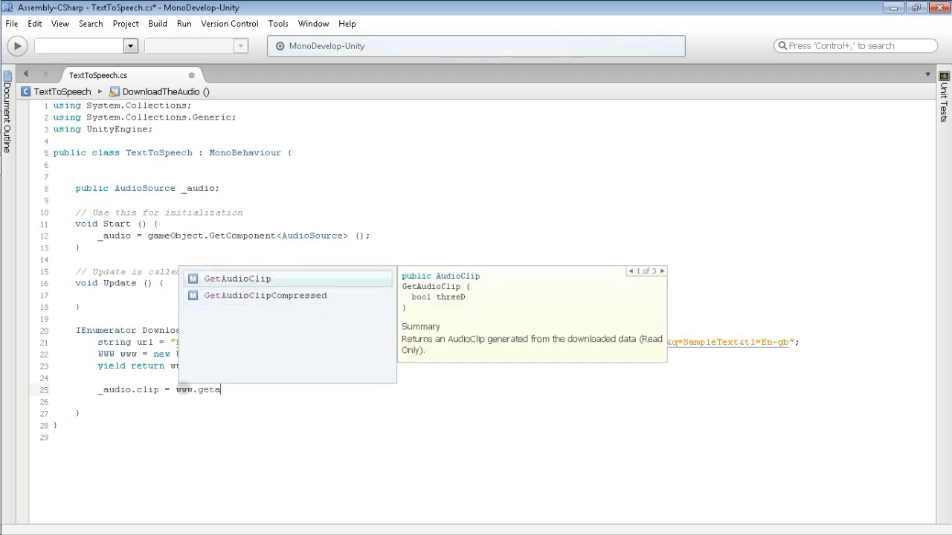
pyautogui.press('Return')
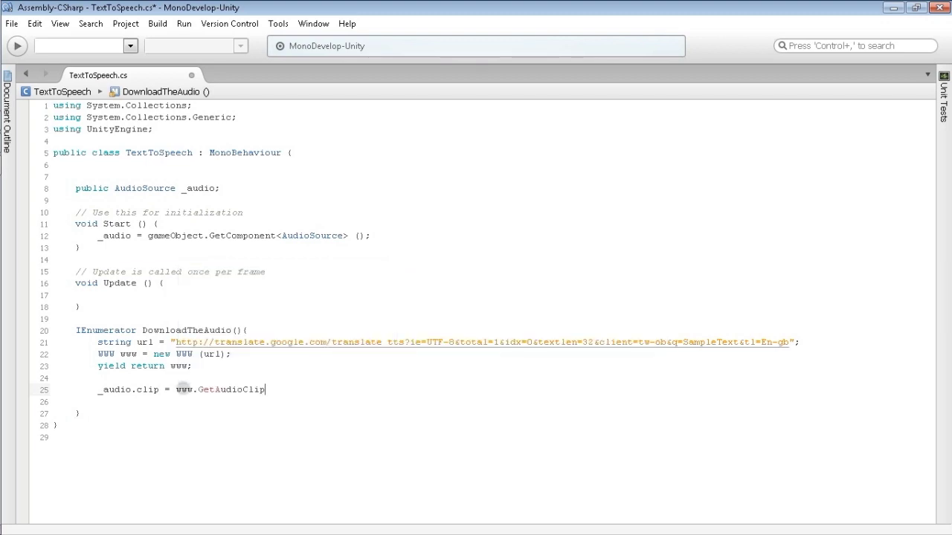
pyautogui.write('(')
pyautogui.write('fal);')
pyautogui.press('Return')
pyautogui.write(', ')
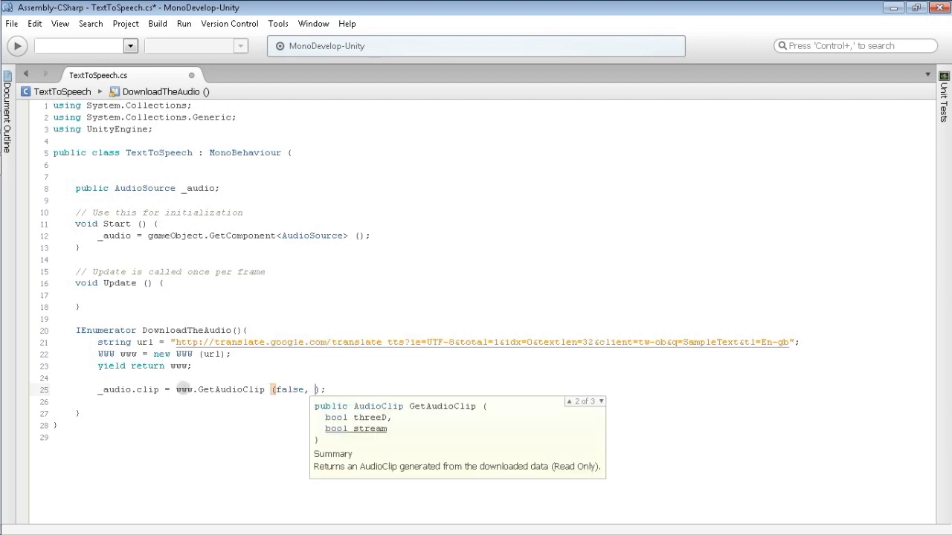
pyautogui.write('tru')
pyautogui.press('Return')
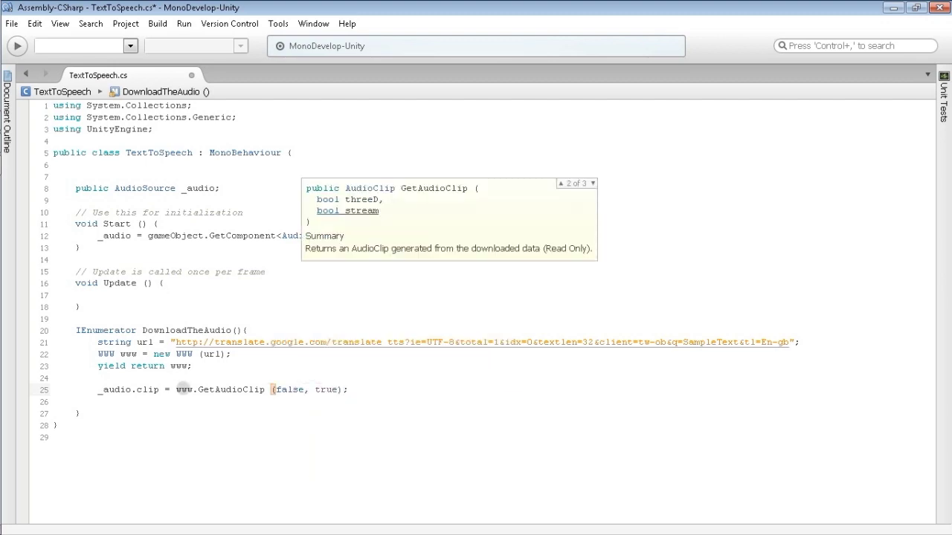
pyautogui.write(',')
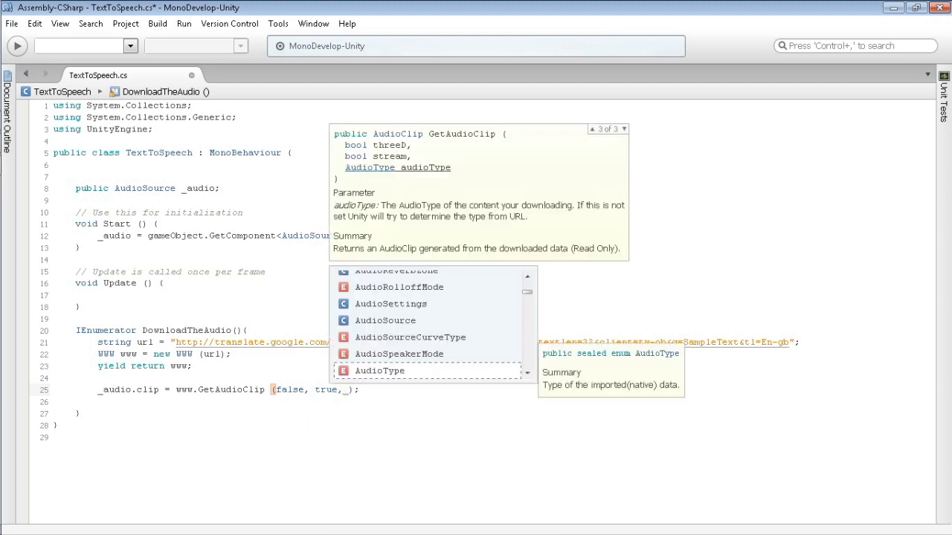
pyautogui.press('Return')
pyautogui.write('.m')
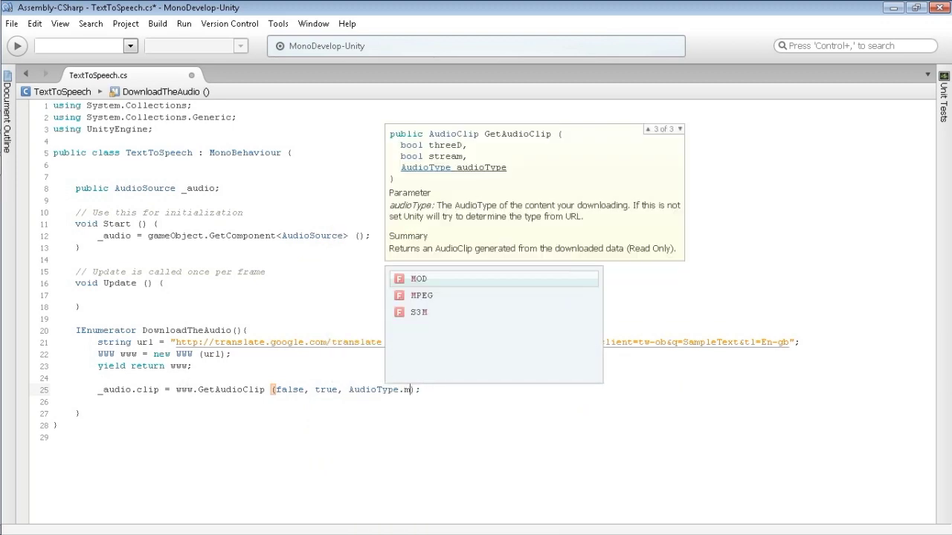
pyautogui.write('p')
pyautogui.press('Return')
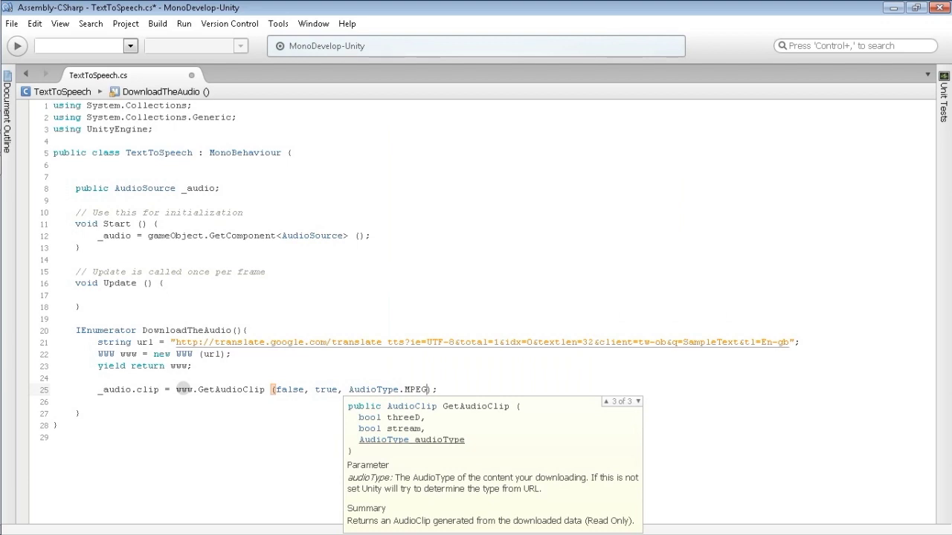
pyautogui.click(443, 391)
pyautogui.press('Return')
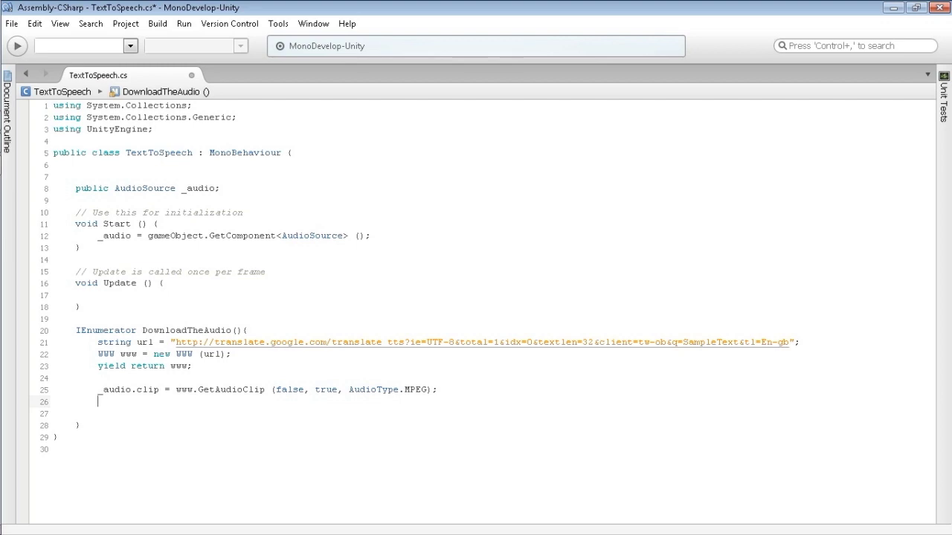
# Step: Add _audio.Play (); after the clip assignment
pyautogui.write('_audio')
pyautogui.write('.pla')
pyautogui.press('Up')
pyautogui.press('Up')
pyautogui.press('Return')
pyautogui.write('();')
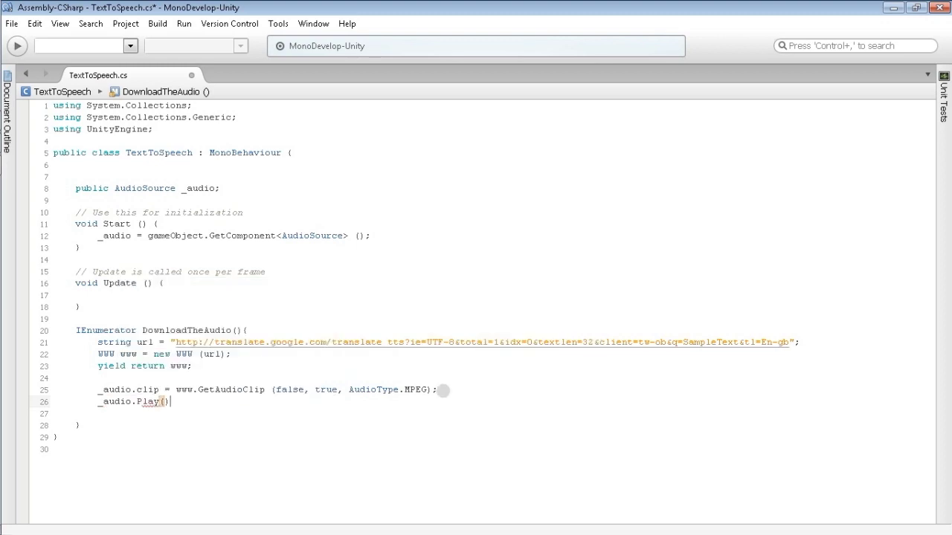
# Step: Add StartCoroutine (DownloadTheAudio()); in Start below the GetComponent line
pyautogui.click(381, 236)
pyautogui.press('Return')
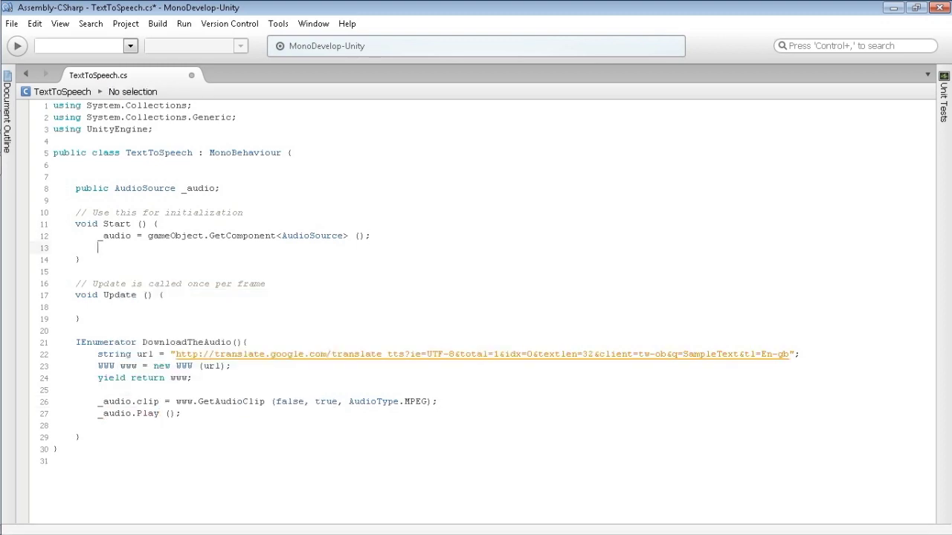
pyautogui.write('startc')
pyautogui.press('Return')
pyautogui.write('(')
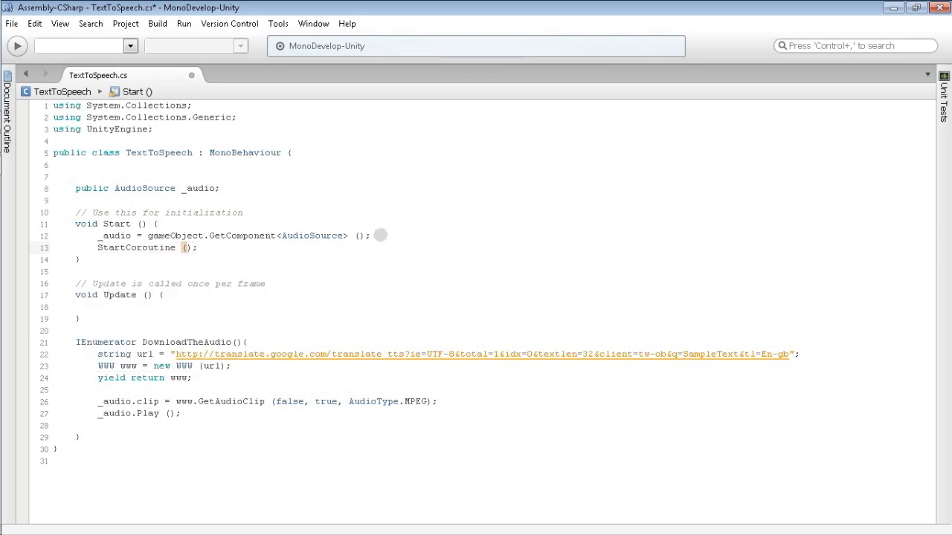
pyautogui.write('Down')
pyautogui.press('Return')
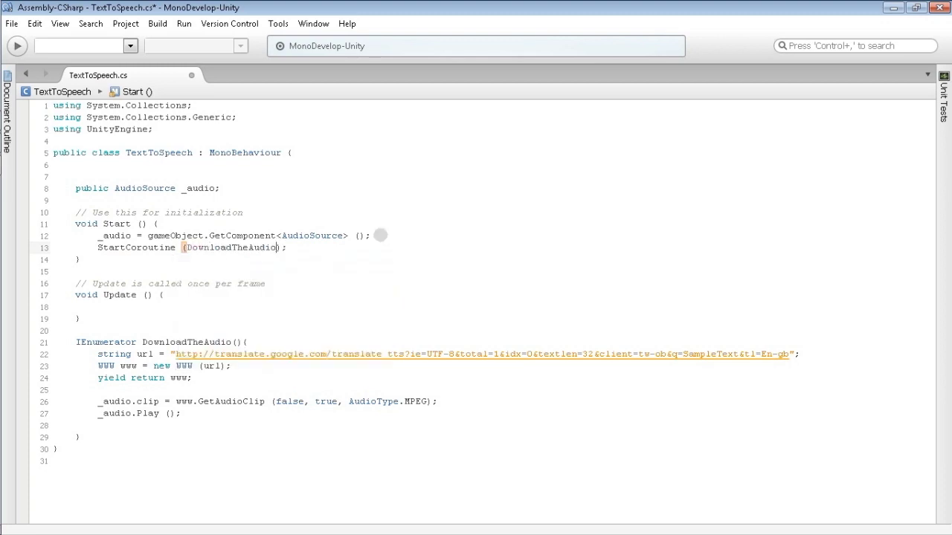
pyautogui.write('()')
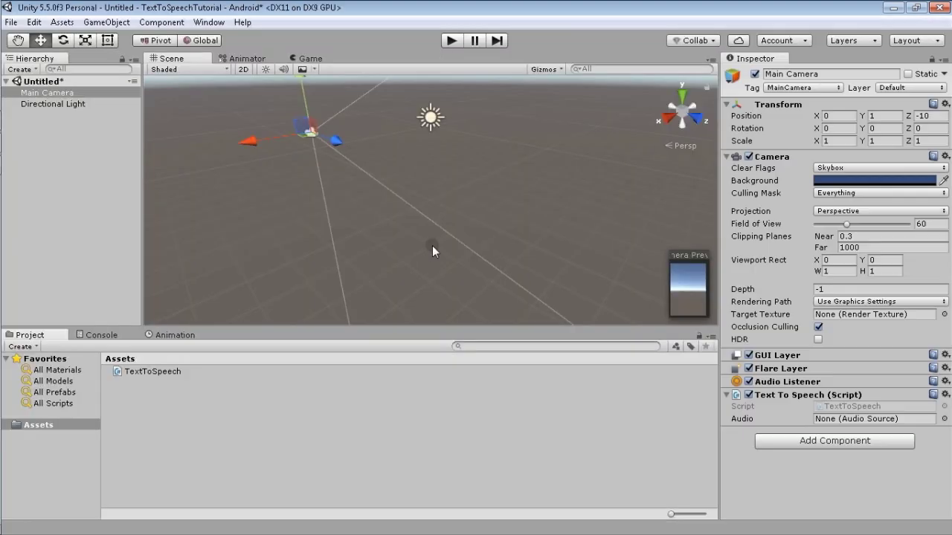
# Step: Add an Audio Source component to Main Camera, then run and stop Play mode to test
pyautogui.click(115, 246)
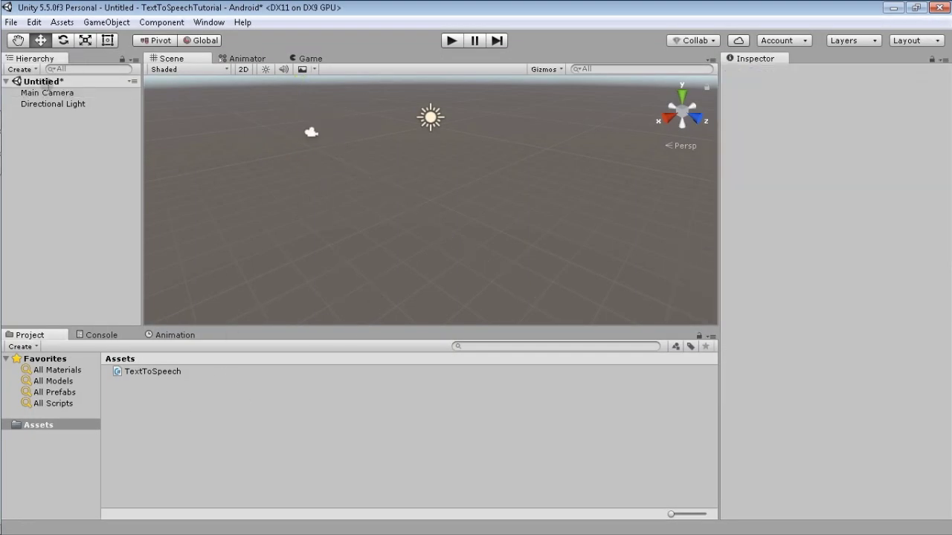
pyautogui.click(47, 92)
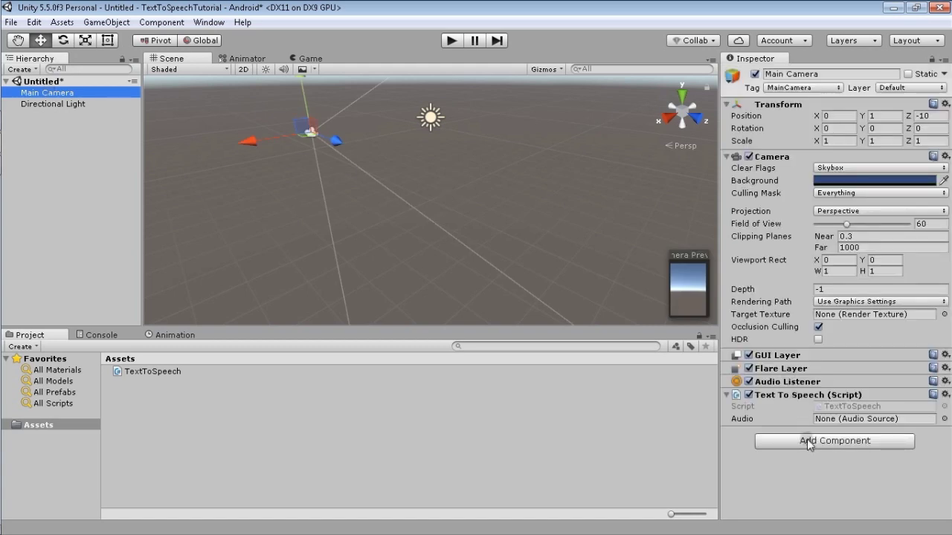
pyautogui.click(808, 442)
pyautogui.write('audios')
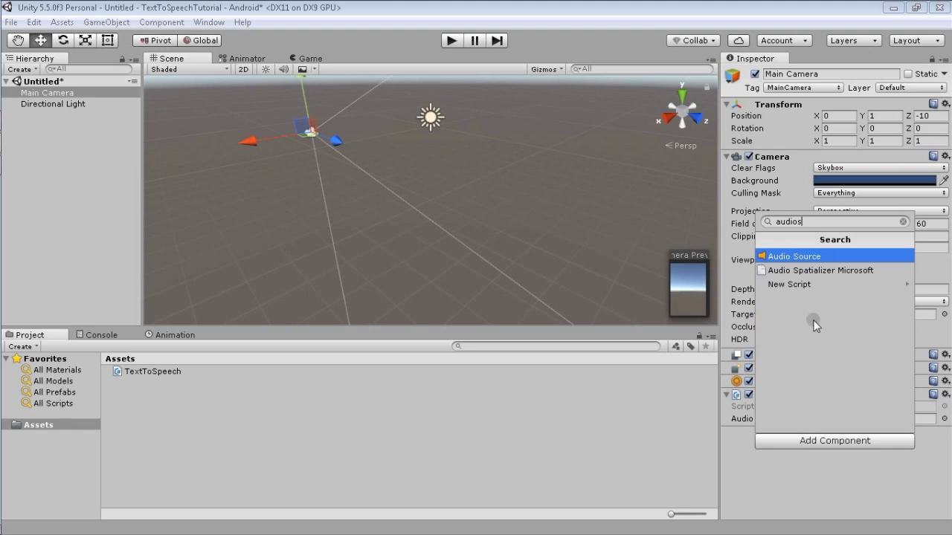
pyautogui.click(818, 256)
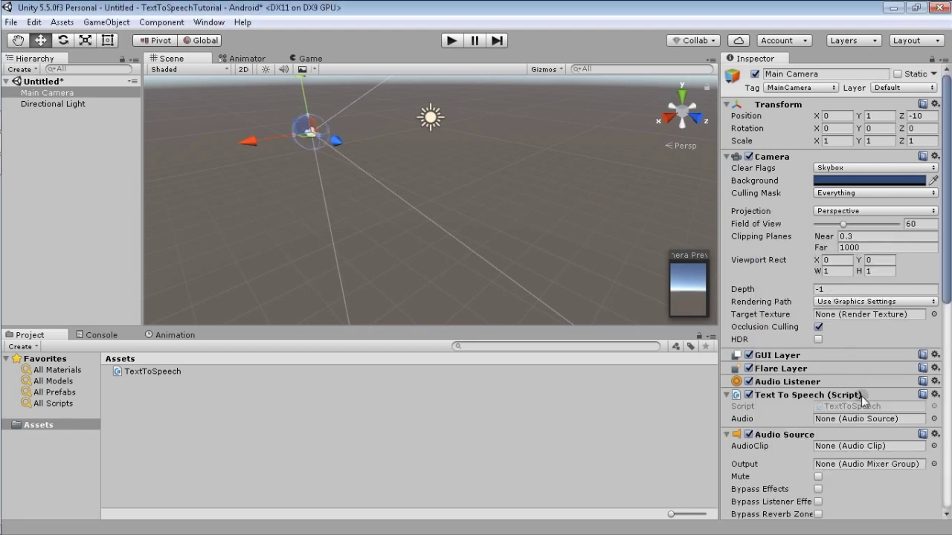
pyautogui.click(451, 41)
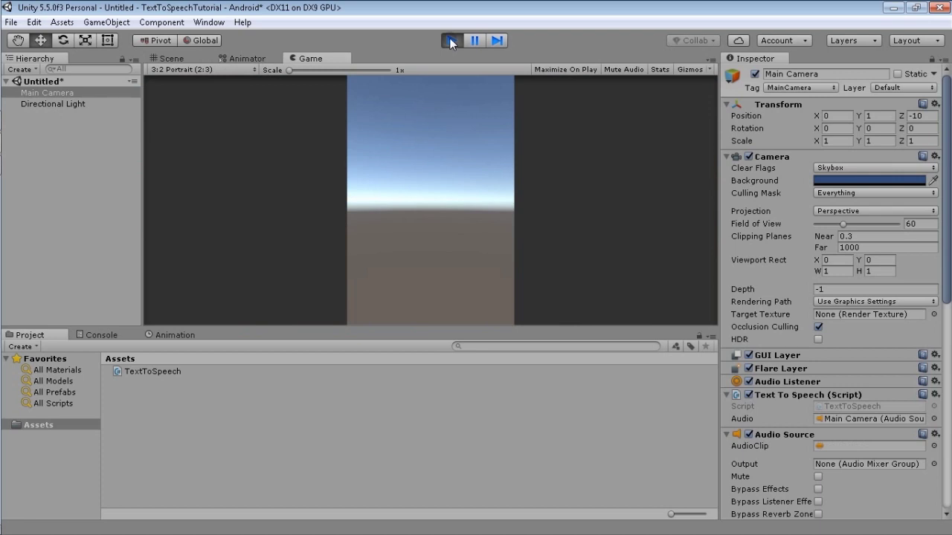
pyautogui.click(450, 41)
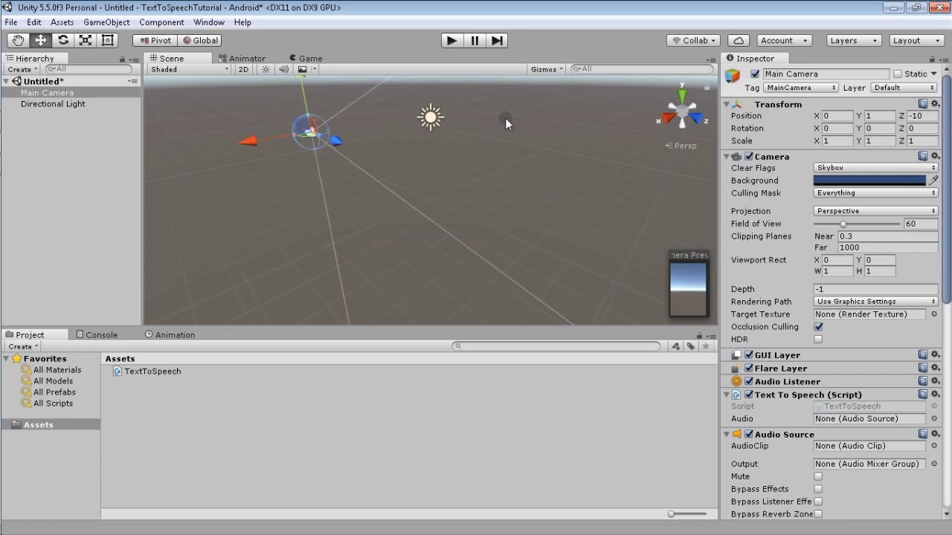
# Step: Create a UI Input Field and, in the 2D scene view, move it near the canvas top
pyautogui.click(81, 147)
pyautogui.rightClick(61, 133)
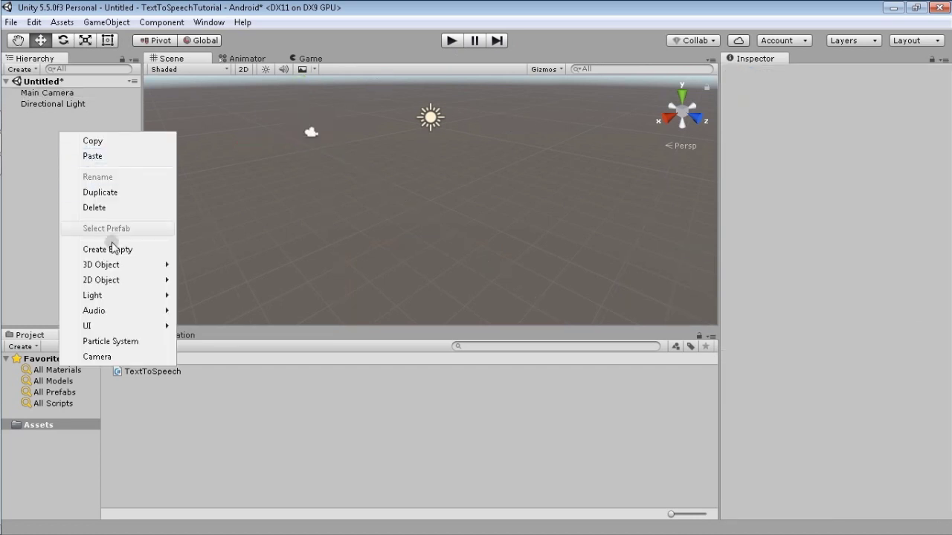
pyautogui.moveTo(140, 325)
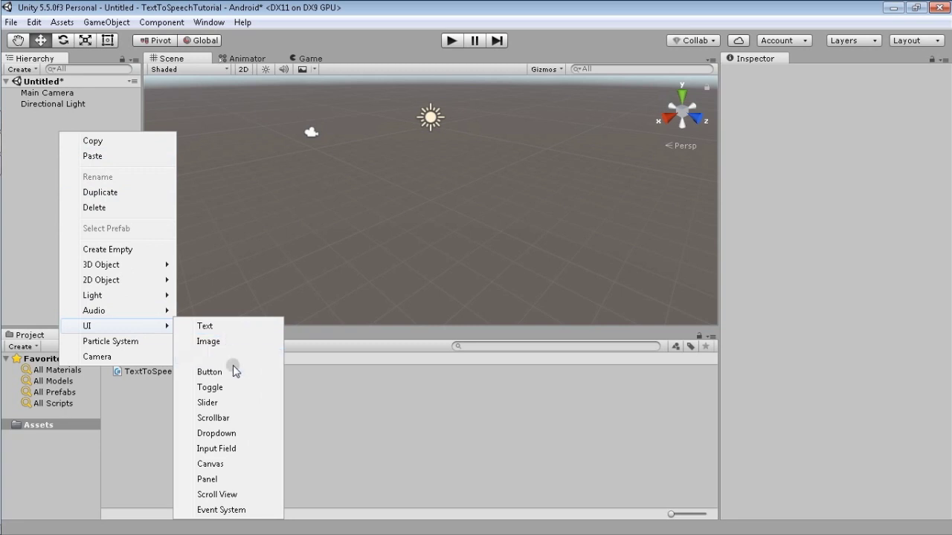
pyautogui.click(235, 449)
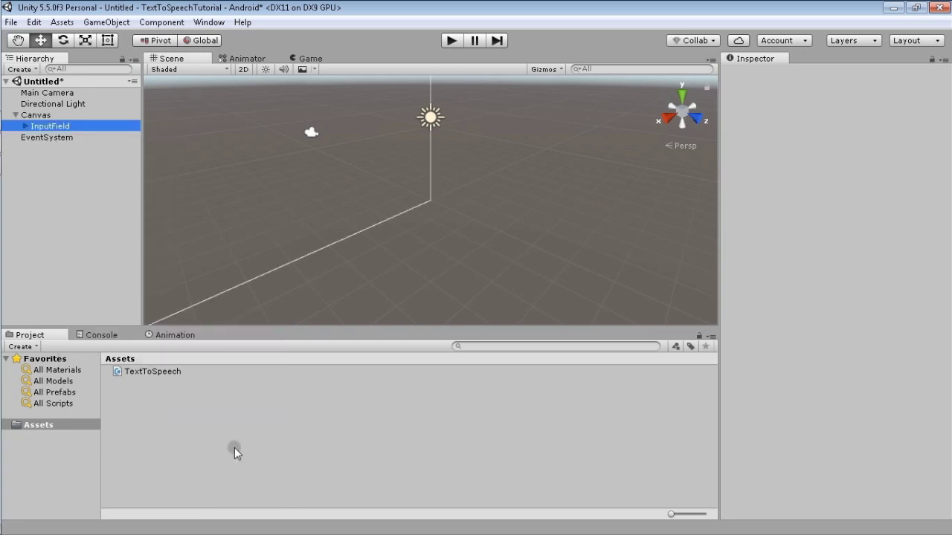
pyautogui.click(238, 71)
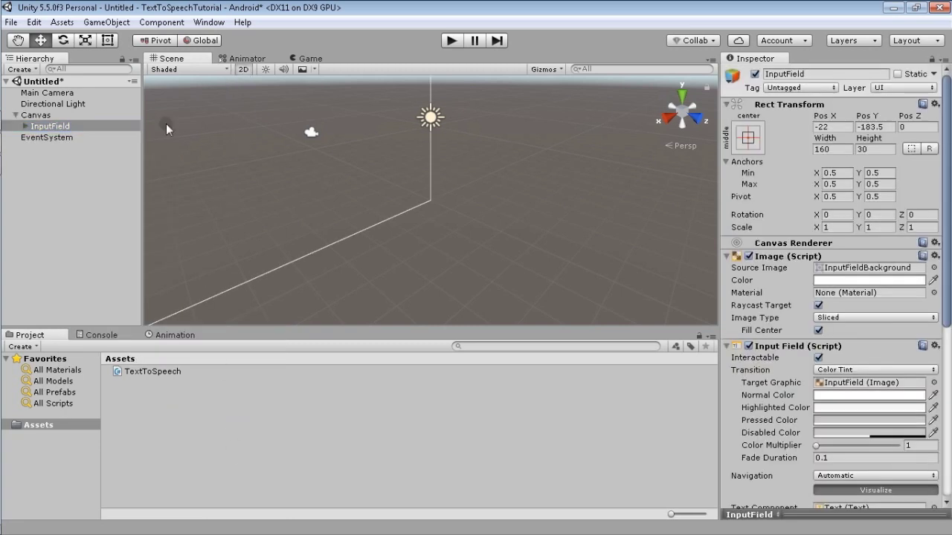
pyautogui.doubleClick(52, 127)
pyautogui.scroll(-2, 520, 204)
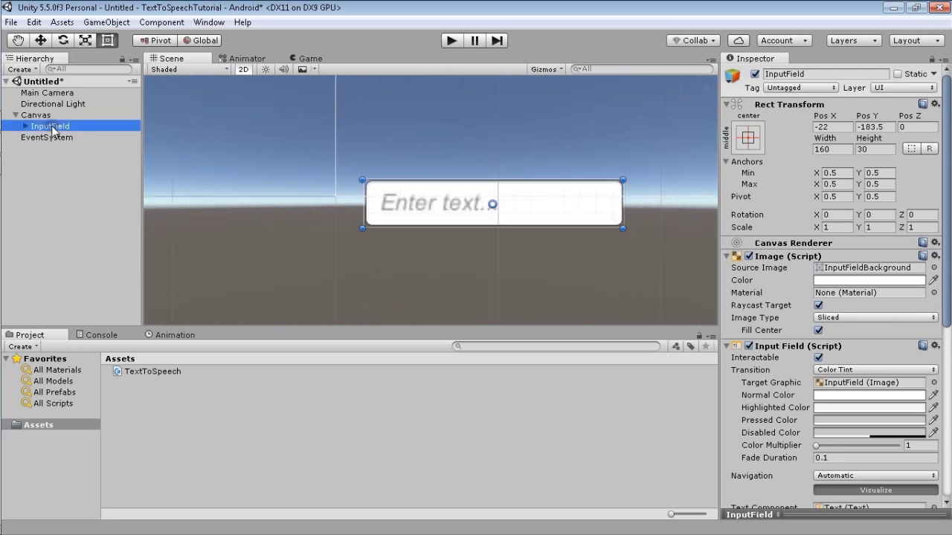
pyautogui.scroll(-4, 476, 197)
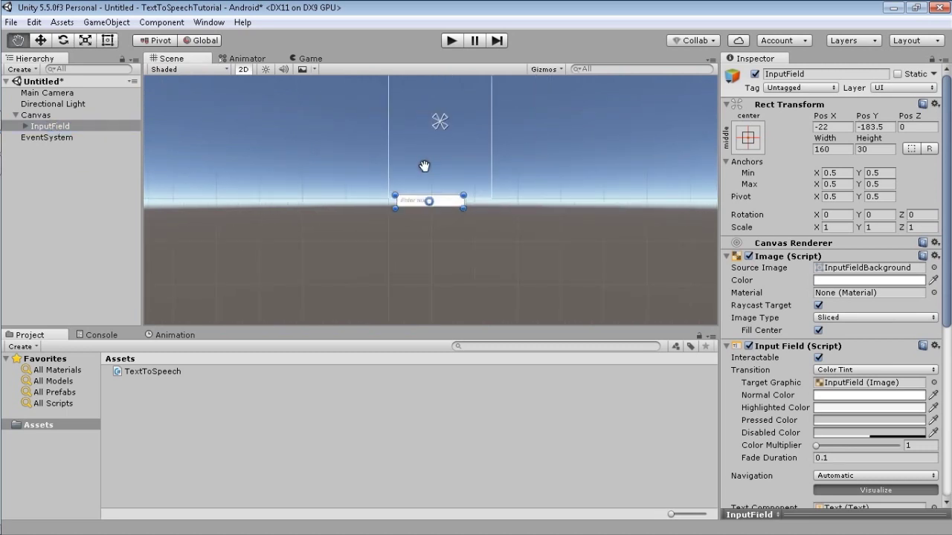
pyautogui.scroll(-3, 420, 215)
pyautogui.scroll(-2, 411, 268)
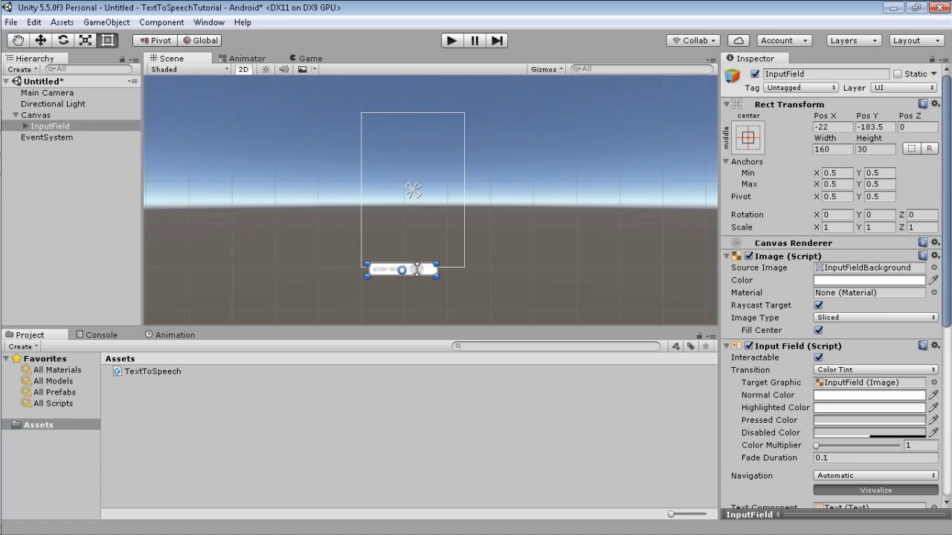
pyautogui.scroll(1, 415, 271)
pyautogui.moveTo(419, 278); pyautogui.dragTo(430, 157)
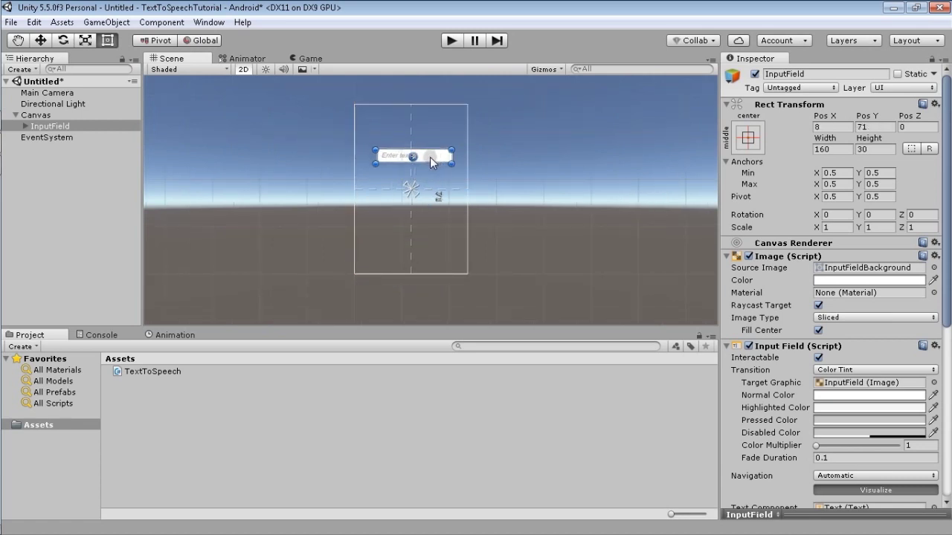
# Step: Create a UI Button and drag it below the input field
pyautogui.click(67, 168)
pyautogui.rightClick(67, 167)
pyautogui.moveTo(134, 362)
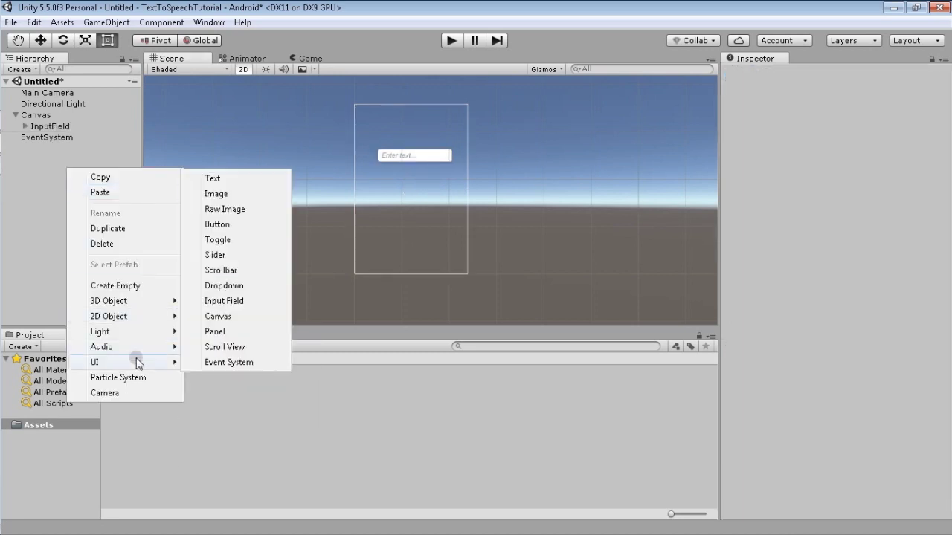
pyautogui.click(232, 225)
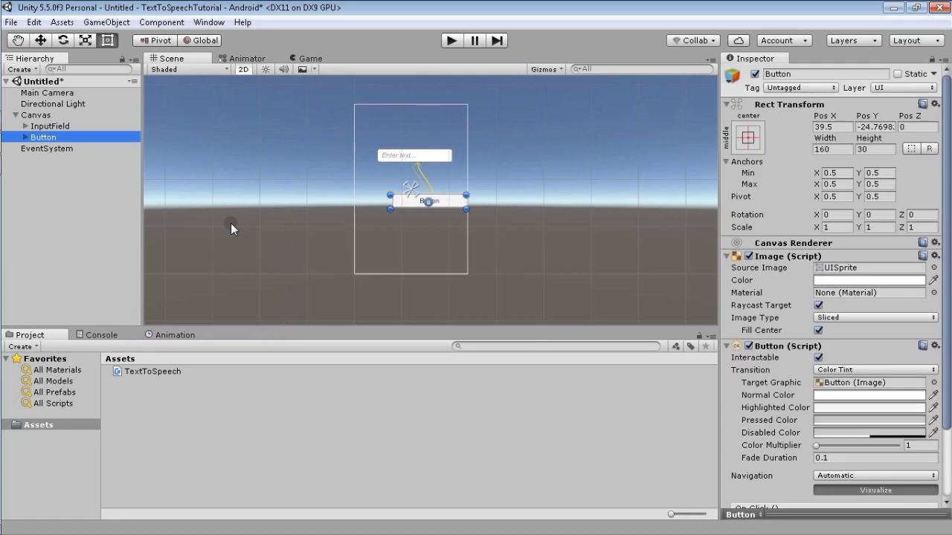
pyautogui.moveTo(448, 202); pyautogui.dragTo(428, 240)
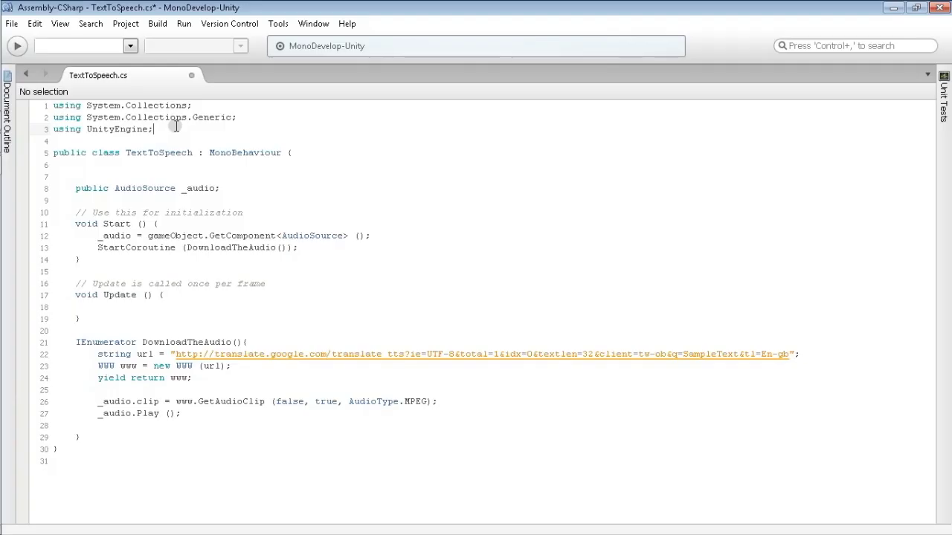
# Step: Add 'using UnityEngine.UI;' below the existing using statements
pyautogui.press('Return')
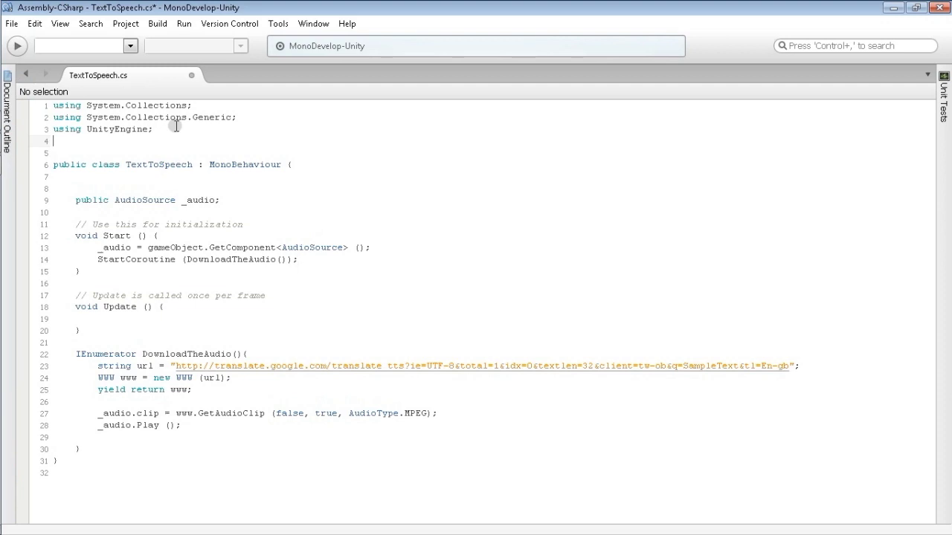
pyautogui.write('using UnityEn')
pyautogui.press('Return')
pyautogui.write('.ui')
pyautogui.press('Return')
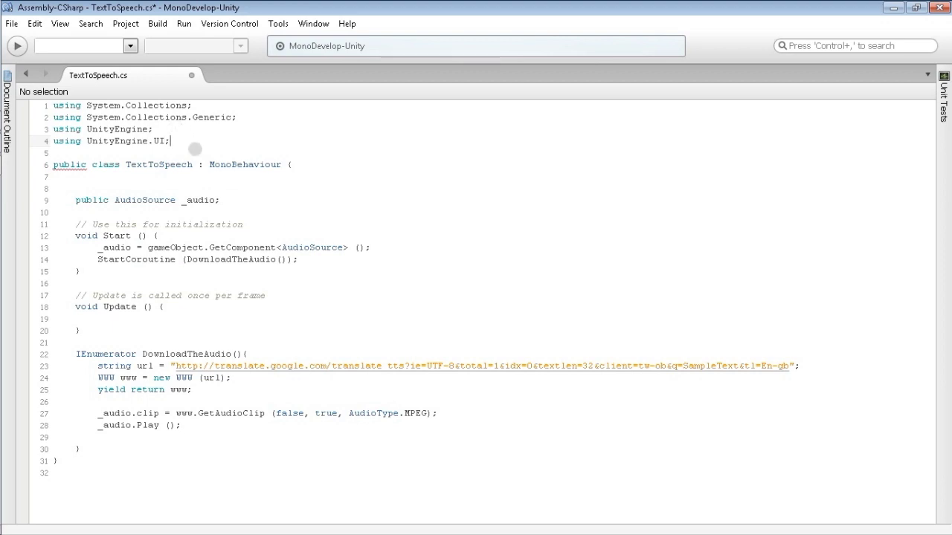
# Step: Delete the initialization comment below the _audio field, leaving an empty line
pyautogui.click(226, 212)
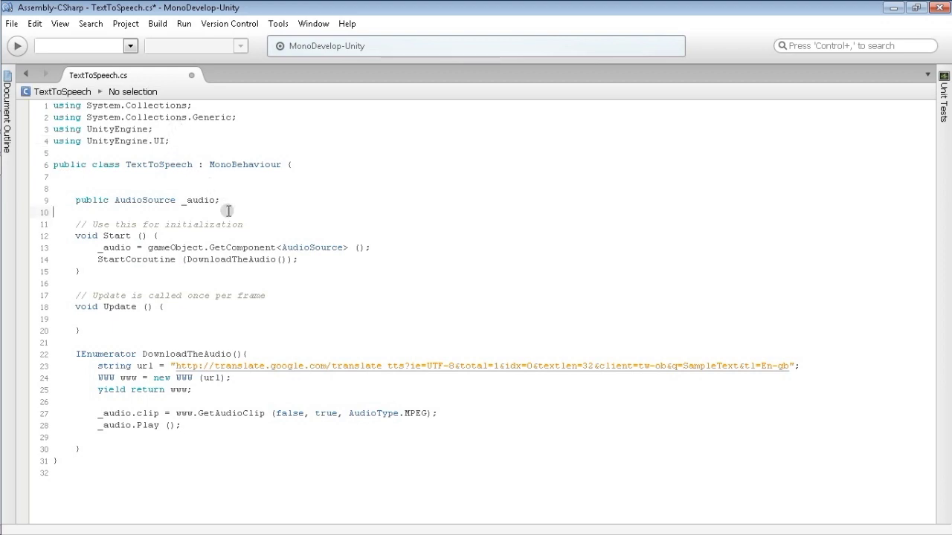
pyautogui.press('Return')
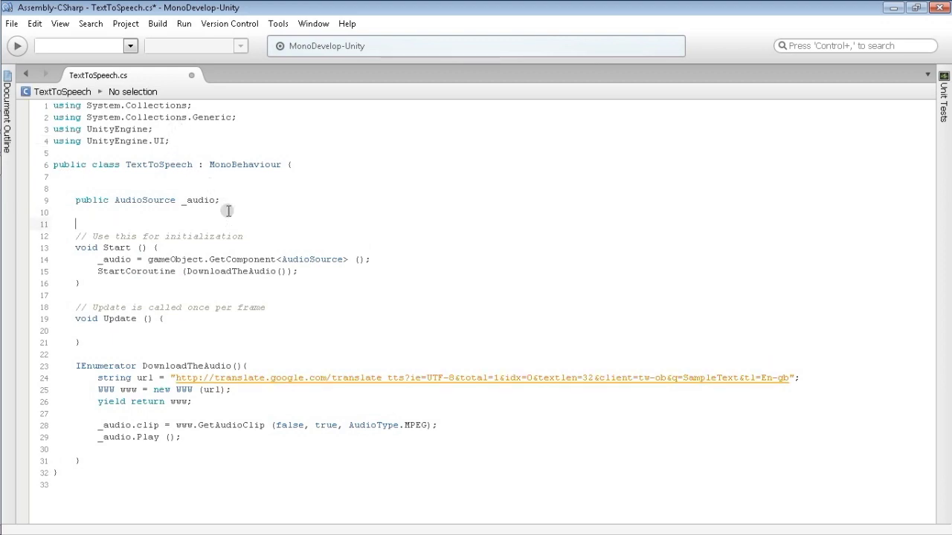
pyautogui.hotkey('shift', 'Down')
pyautogui.hotkey('shift', 'Down')
pyautogui.press('Delete')
pyautogui.press('Return')
pyautogui.press('Up')
pyautogui.press('Up')
# Step: Declare 'public InputField inputText;' on the empty line under the _audio field
pyautogui.write('public in')
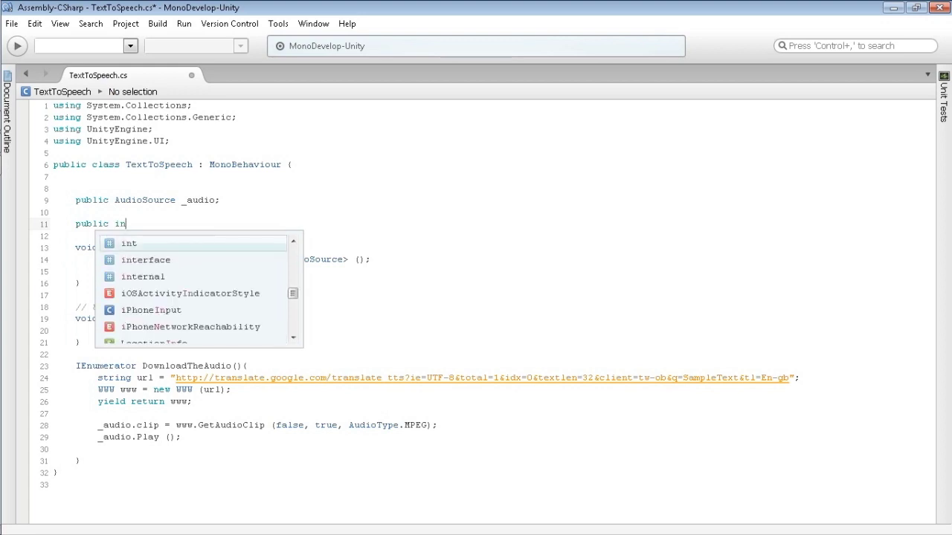
pyautogui.write('p')
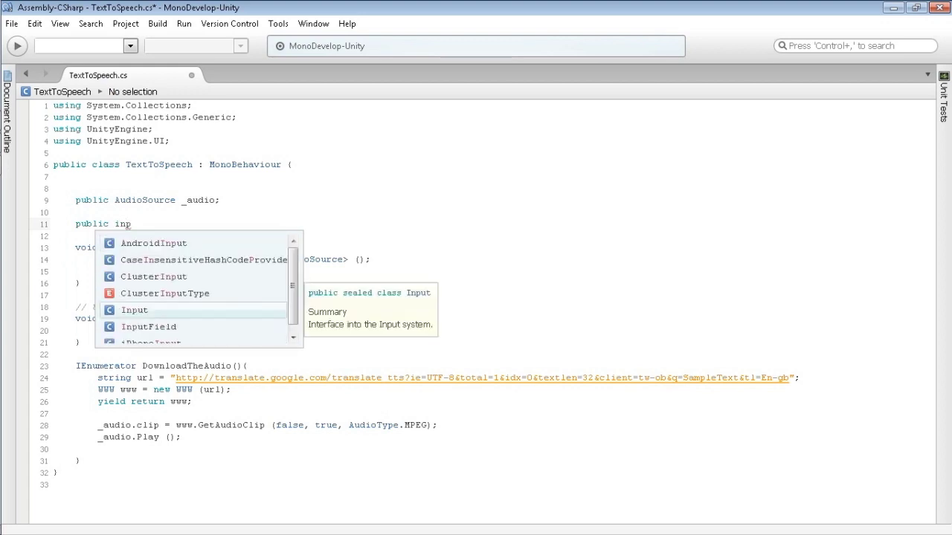
pyautogui.press('Down')
pyautogui.press('Return')
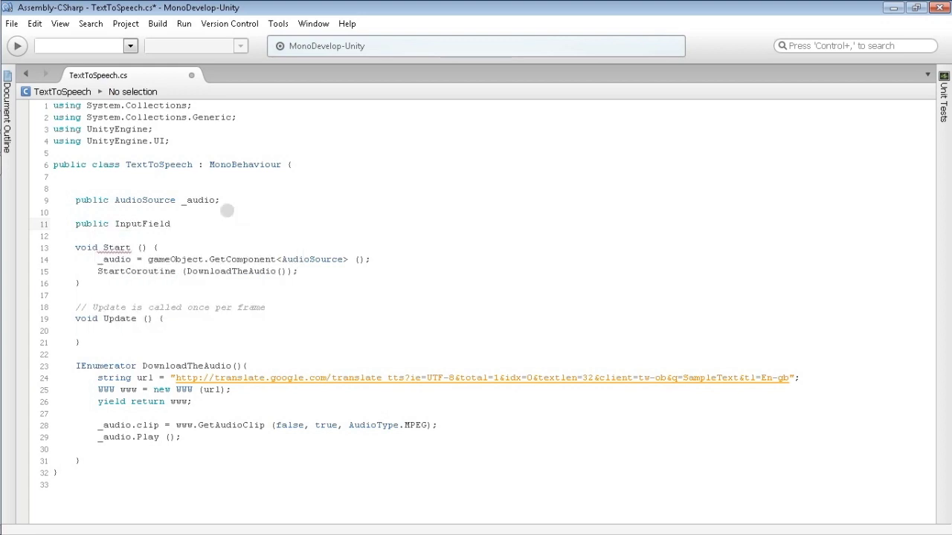
pyautogui.write('_inputText')
pyautogui.write(';')
pyautogui.click(182, 225)
pyautogui.press('BackSpace')
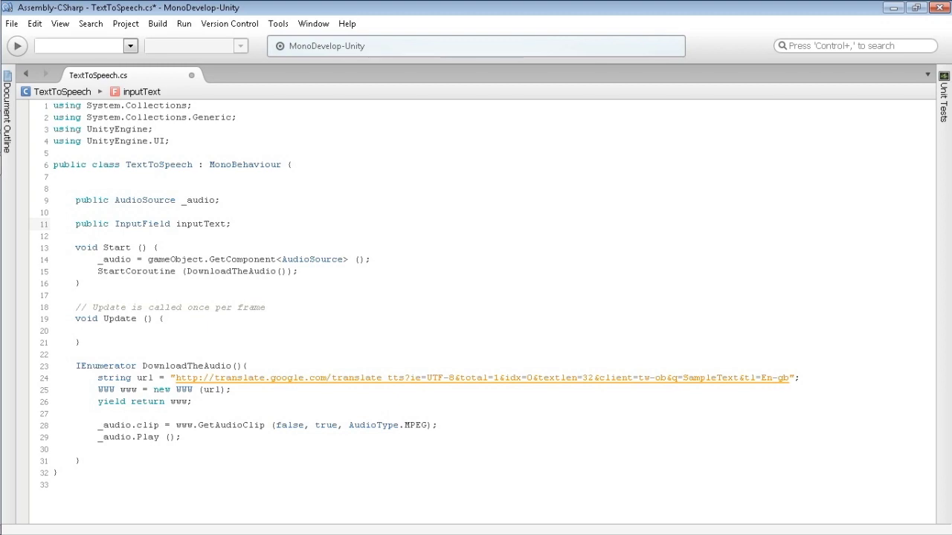
# Step: Replace SampleText in the TTS URL with "+inputText.text+" so it precedes &tl=En-gb
pyautogui.moveTo(683, 378); pyautogui.dragTo(739, 379)
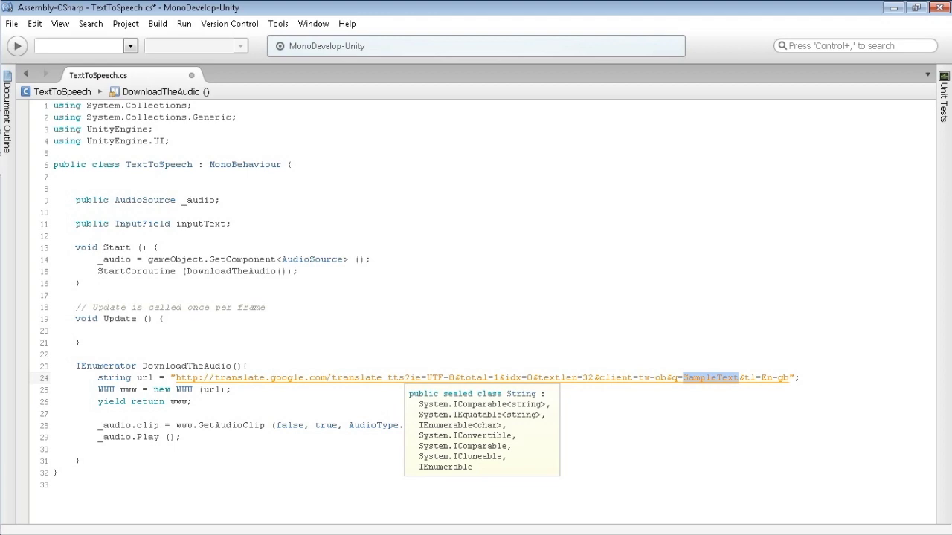
pyautogui.write('""')
pyautogui.press('Left')
pyautogui.write('++')
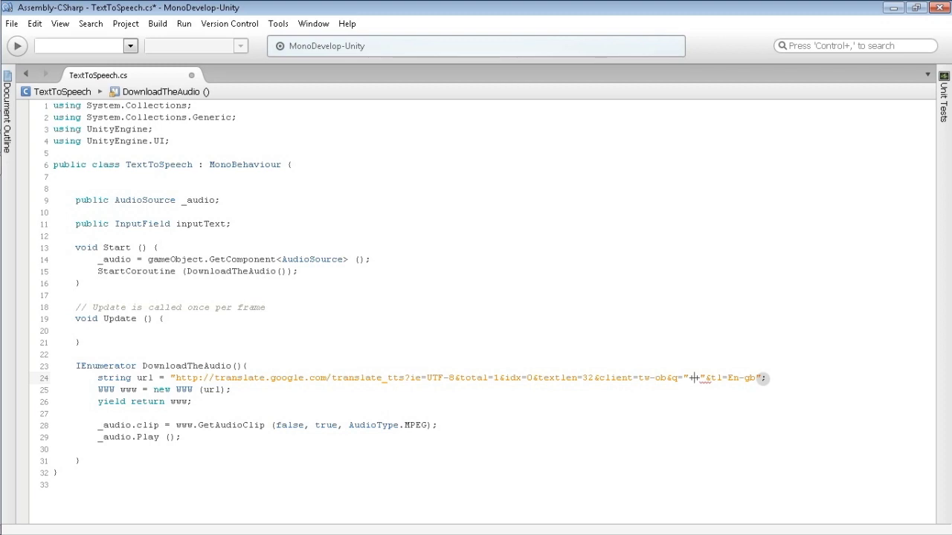
pyautogui.write('inp')
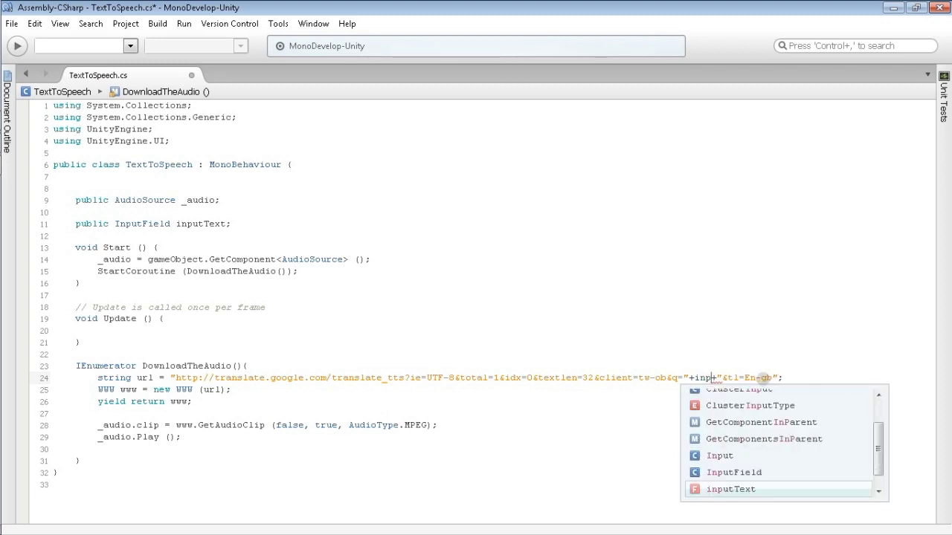
pyautogui.write('utT')
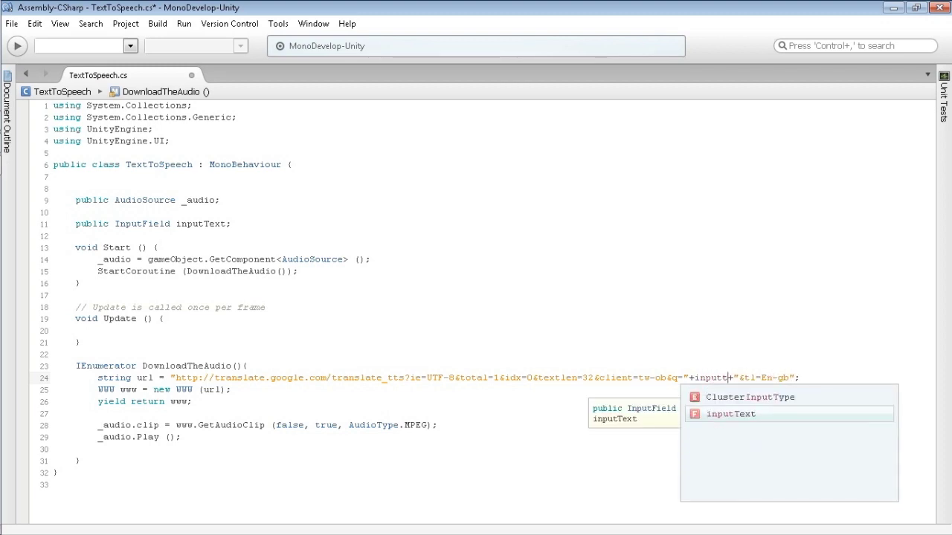
pyautogui.press('Return')
pyautogui.write('.')
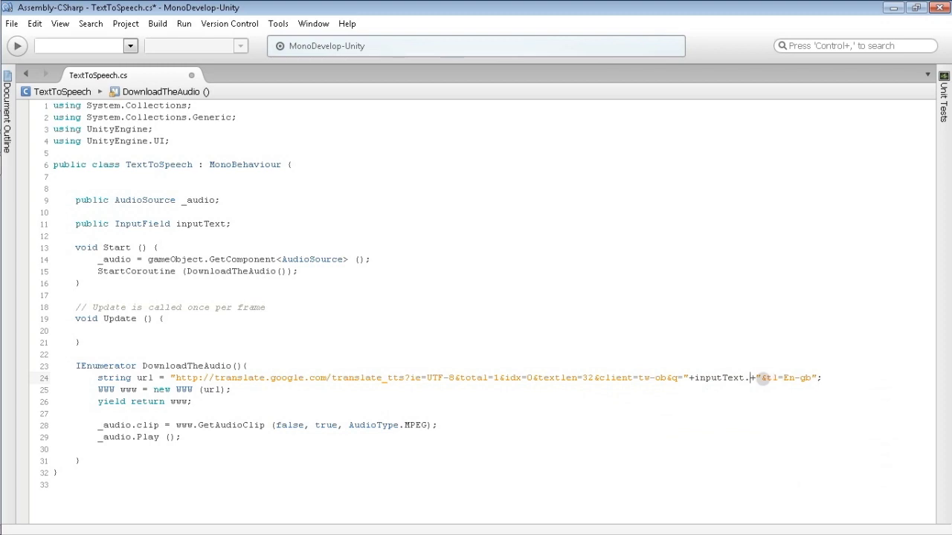
pyautogui.write('te')
pyautogui.press('Return')
pyautogui.click(782, 378)
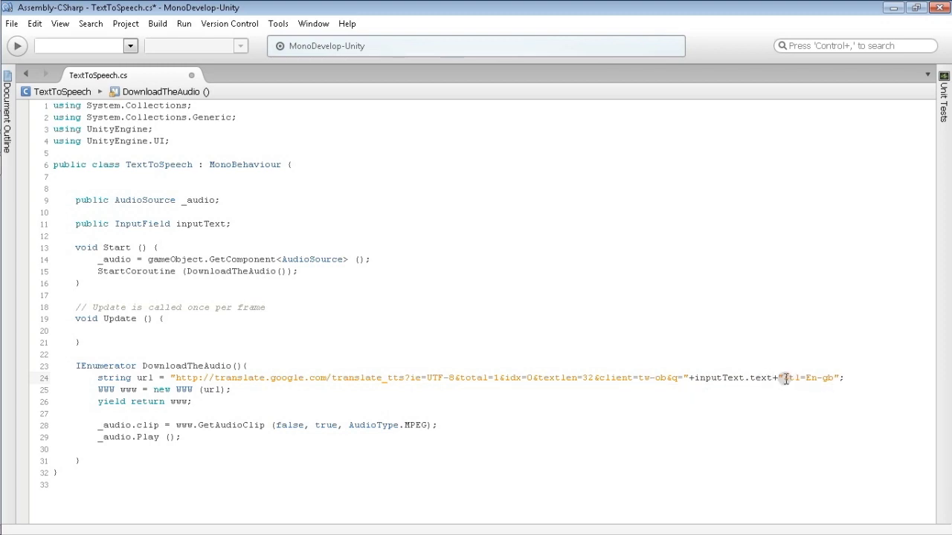
pyautogui.click(165, 438)
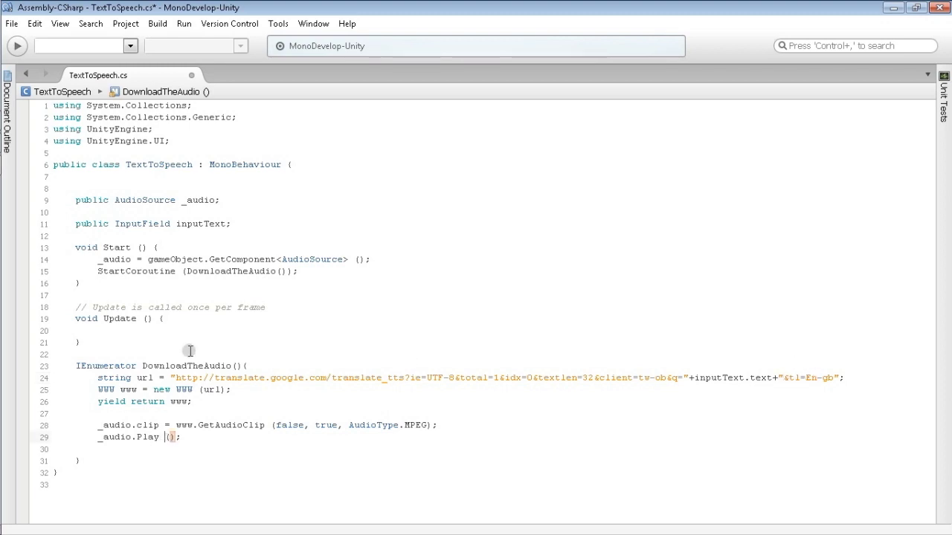
pyautogui.click(96, 462)
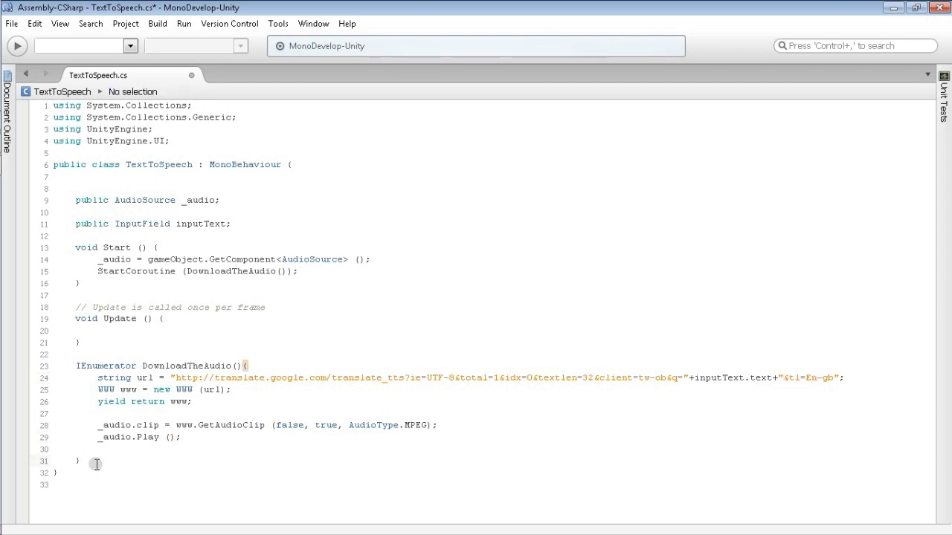
# Step: Declare a new public void ButtonClick() method below the DownloadTheAudio coroutine
pyautogui.press('Return')
pyautogui.write('pub')
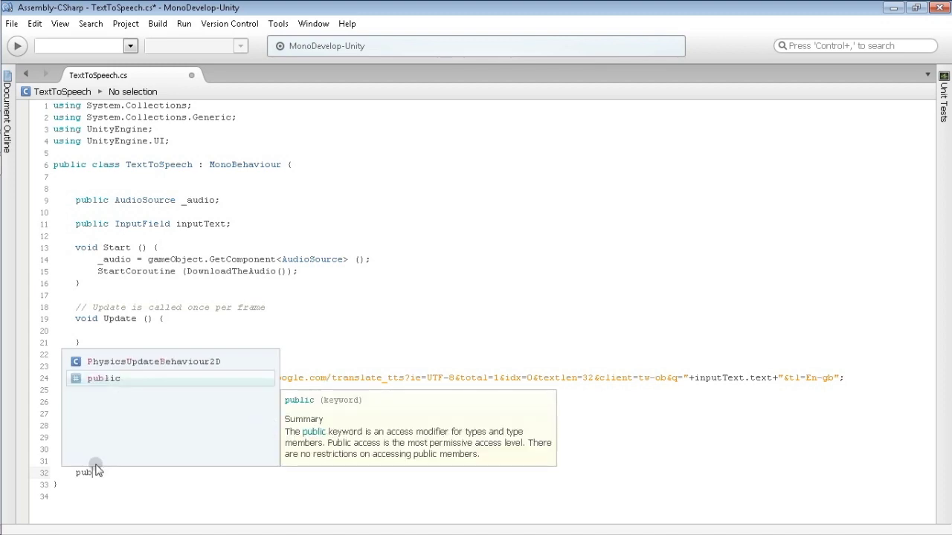
pyautogui.write('lic void ')
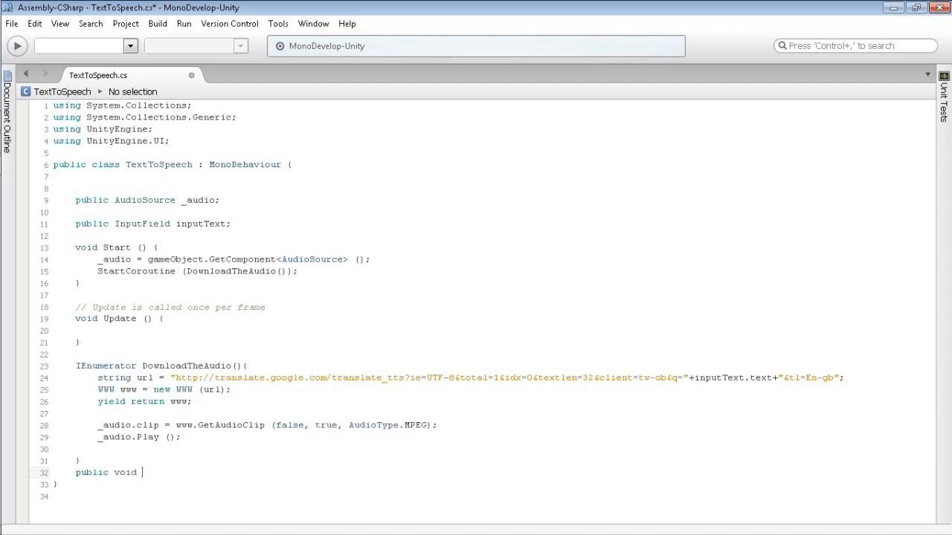
pyautogui.write('ButtonClick(){')
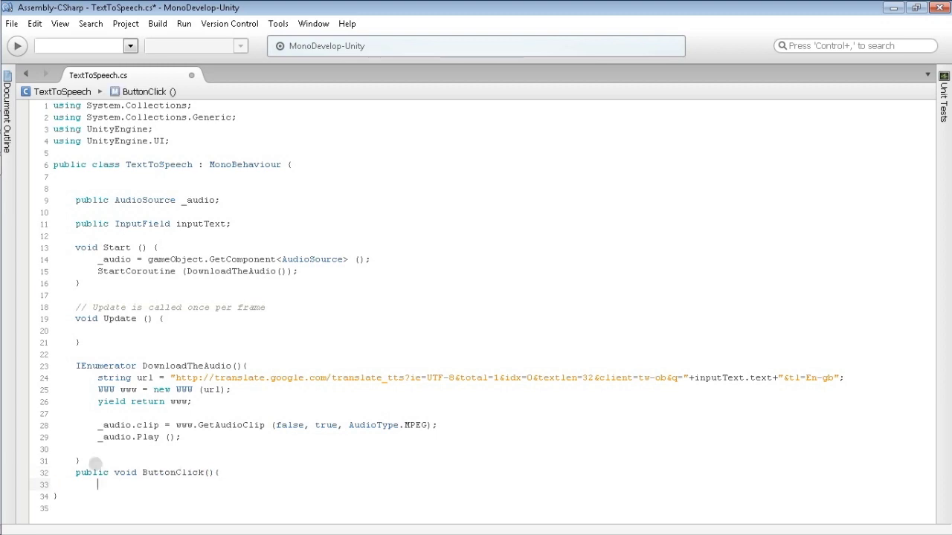
pyautogui.press('Return')
pyautogui.write('}')
pyautogui.click(96, 485)
pyautogui.scroll(-1, 929, 229)
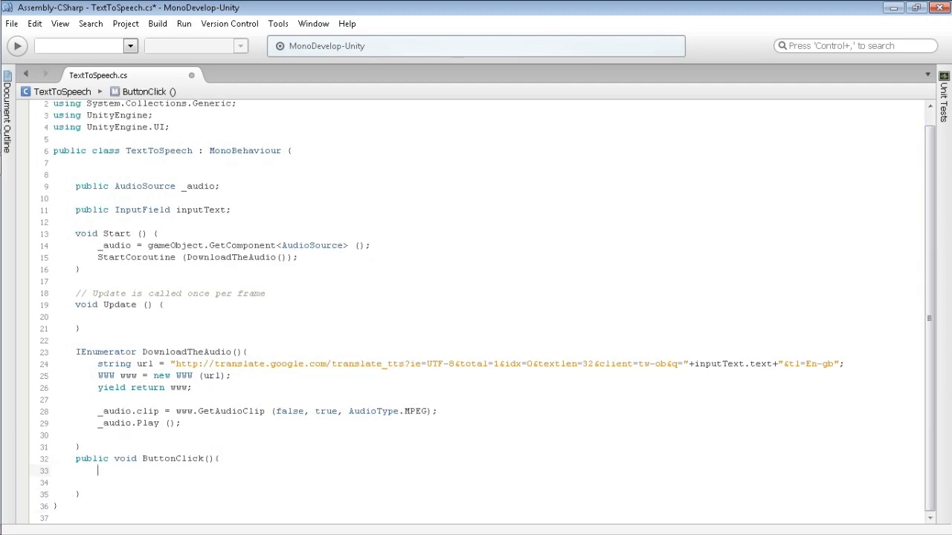
# Step: Have ButtonClick call StartCoroutine(DownloadTheAudio()) and delete that call from Start()
pyautogui.write('starc')
pyautogui.press('Return')
pyautogui.write('()')
pyautogui.write(';')
pyautogui.press('Left')
pyautogui.press('Left')
pyautogui.write('Down')
pyautogui.press('Return')
pyautogui.write('()')
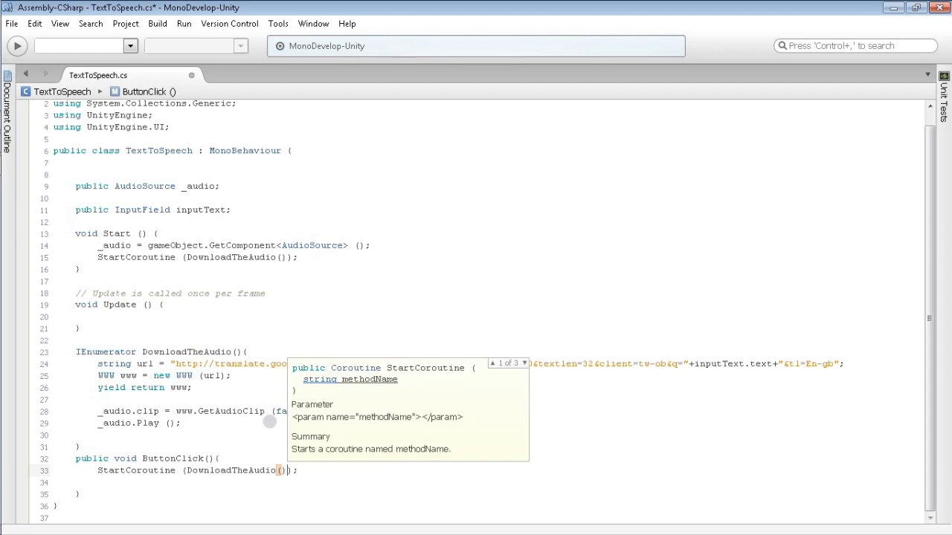
pyautogui.moveTo(297, 256); pyautogui.dragTo(379, 244)
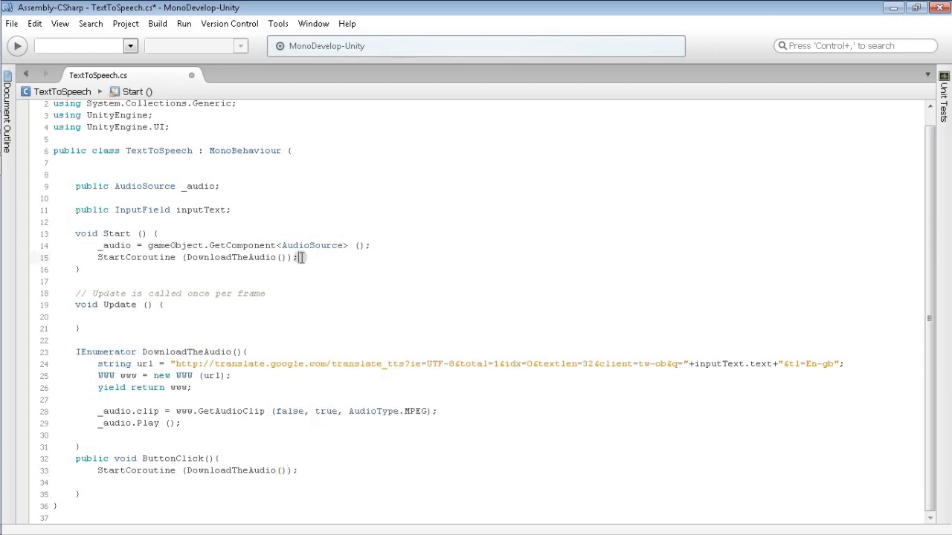
pyautogui.press('Delete')
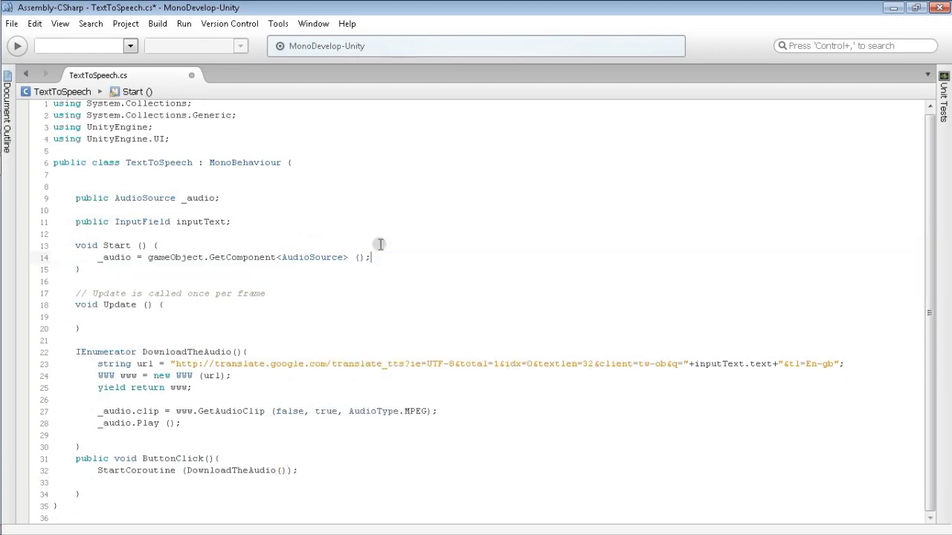
# Step: Assign the InputField object to the Input Text slot of Main Camera's Text To Speech component
pyautogui.hotkey('alt', 'Tab')
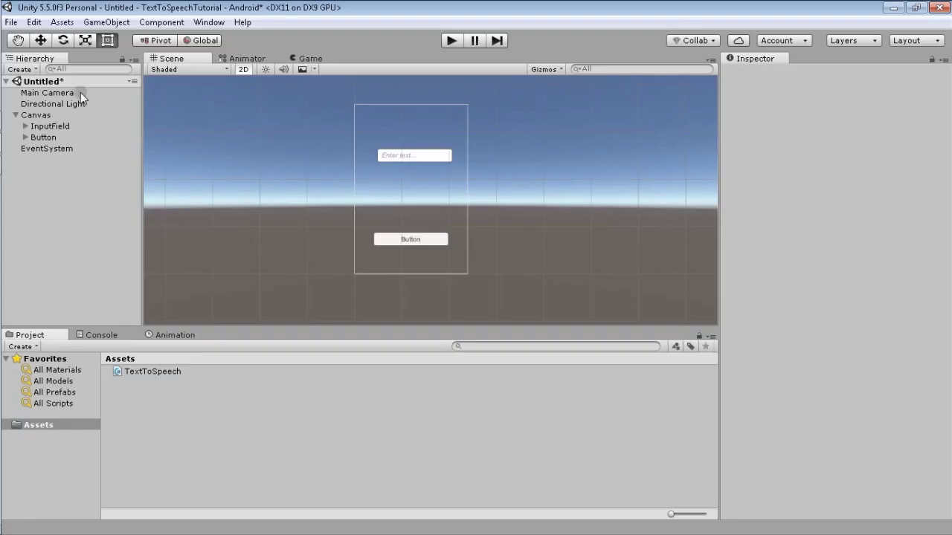
pyautogui.click(64, 92)
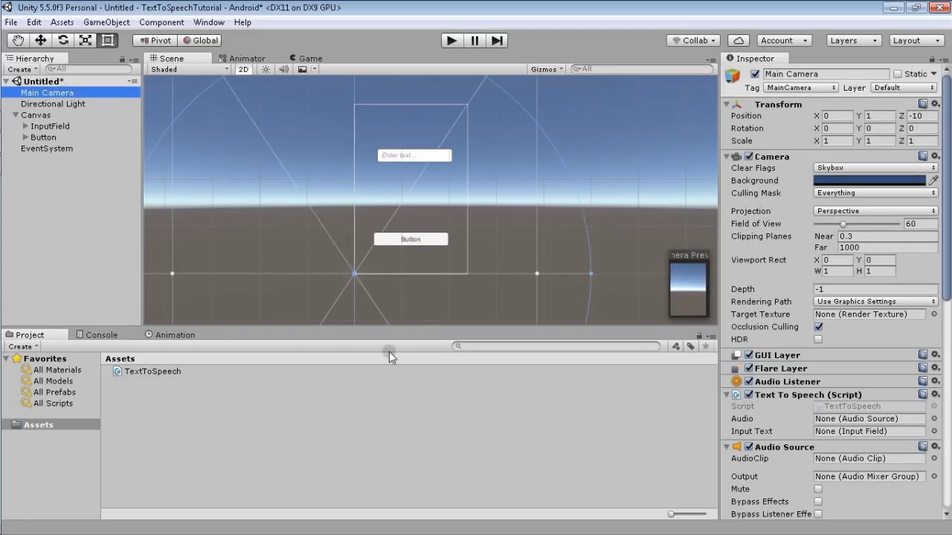
pyautogui.moveTo(68, 125); pyautogui.dragTo(836, 435)
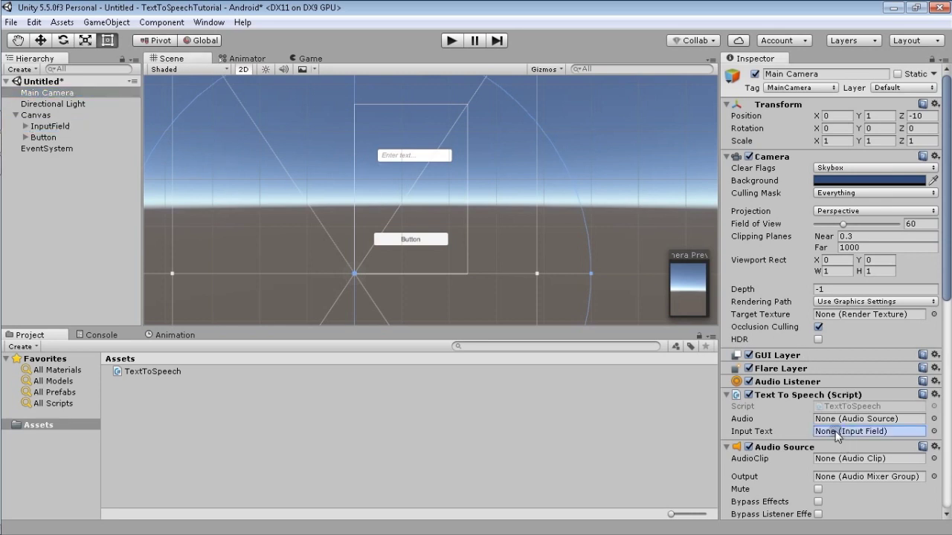
pyautogui.moveTo(842, 435); pyautogui.dragTo(843, 436)
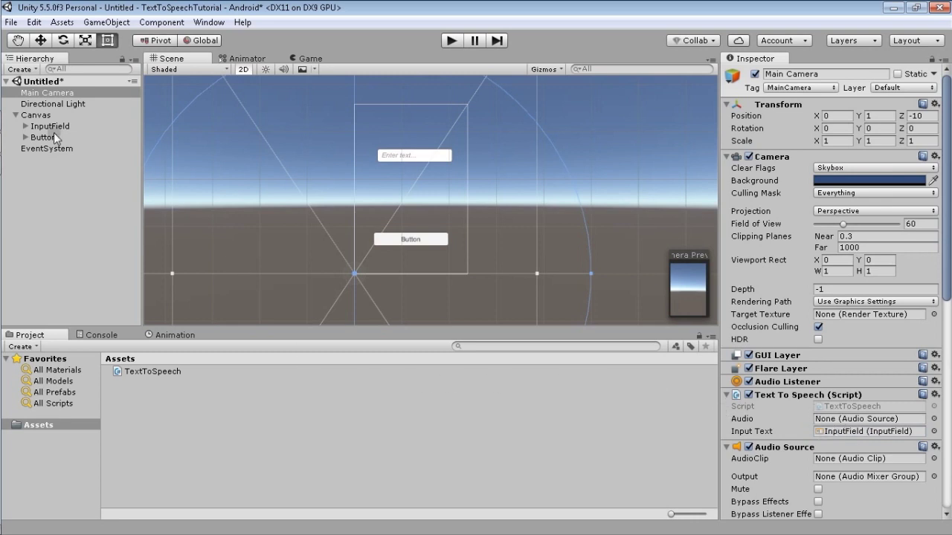
pyautogui.doubleClick(46, 137)
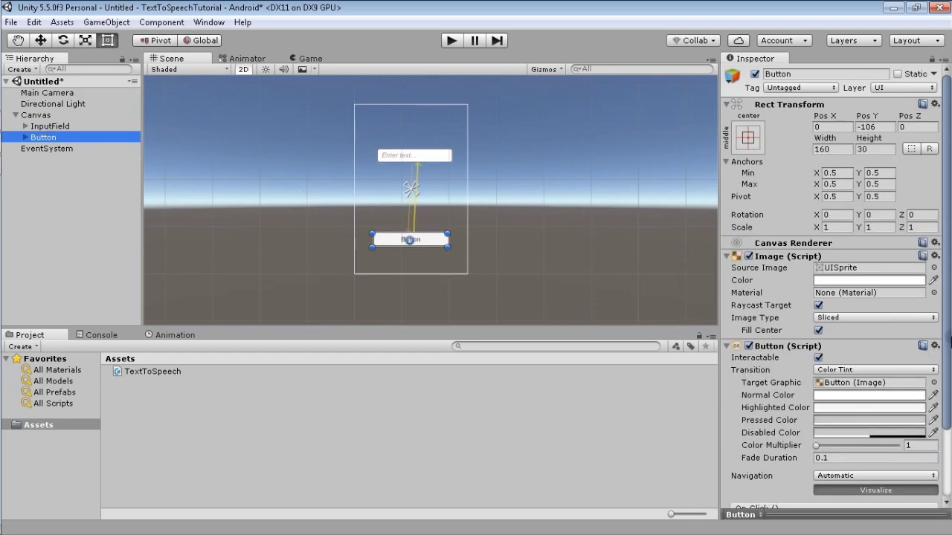
# Step: Add a Button On Click entry targeting Main Camera that calls TextToSpeech.ButtonClick ()
pyautogui.moveTo(948, 339); pyautogui.dragTo(948, 450)
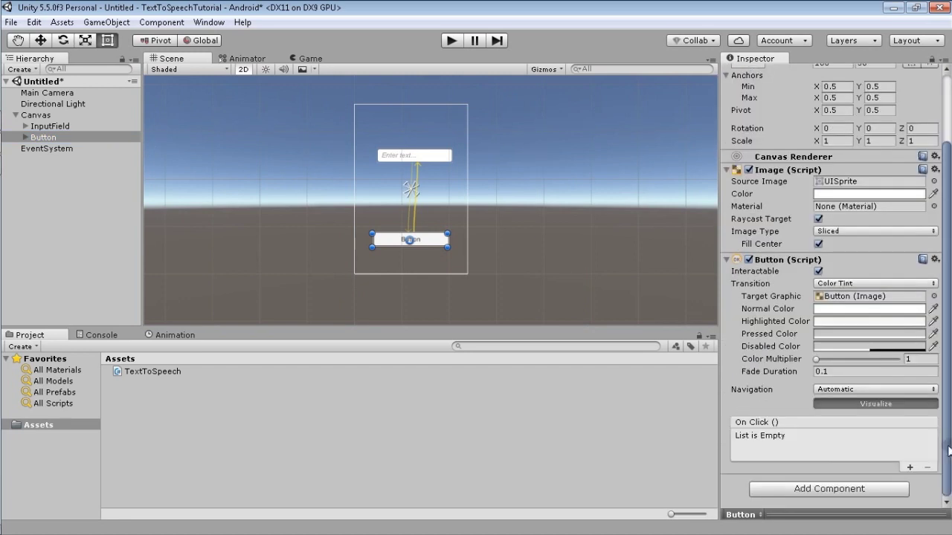
pyautogui.click(907, 466)
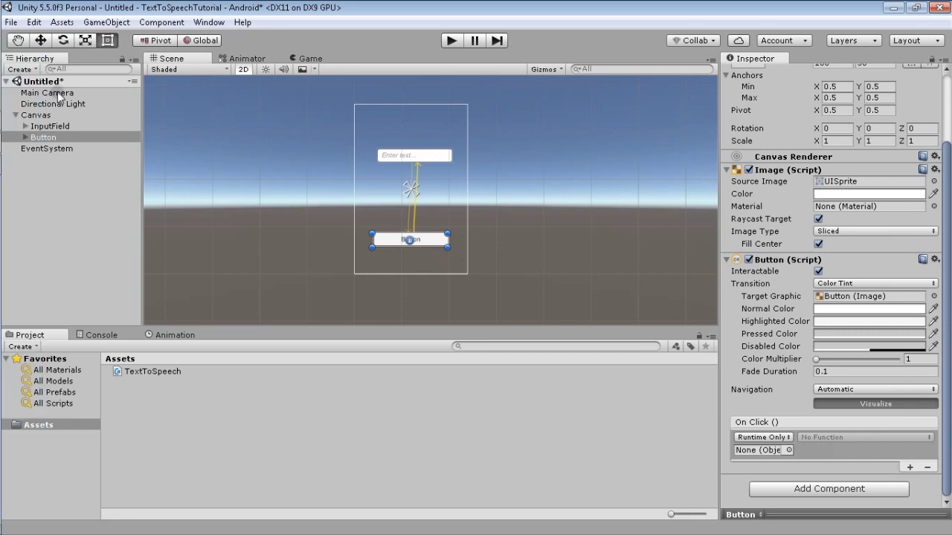
pyautogui.moveTo(60, 94)
pyautogui.mouseDown()
pyautogui.moveTo(814, 416)
pyautogui.moveTo(760, 453)
pyautogui.mouseUp()
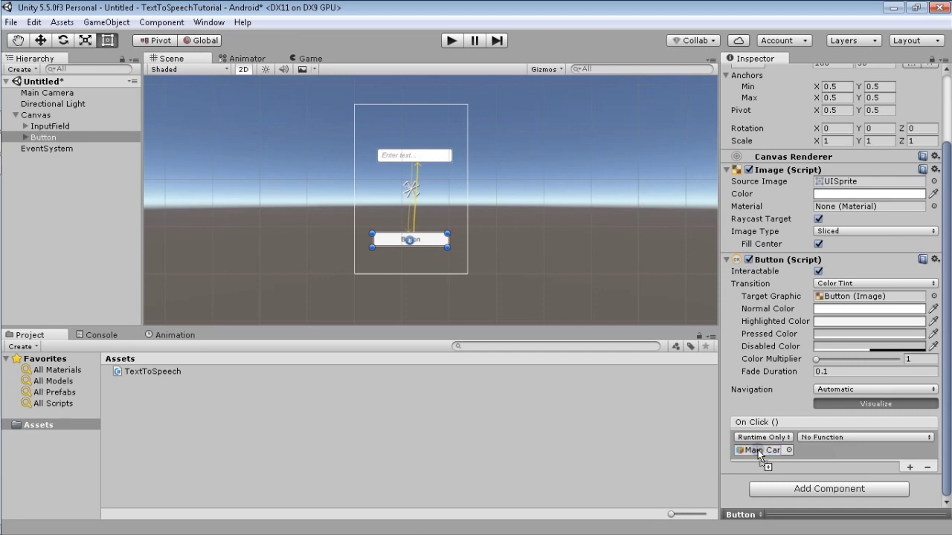
pyautogui.click(828, 440)
pyautogui.moveTo(832, 419)
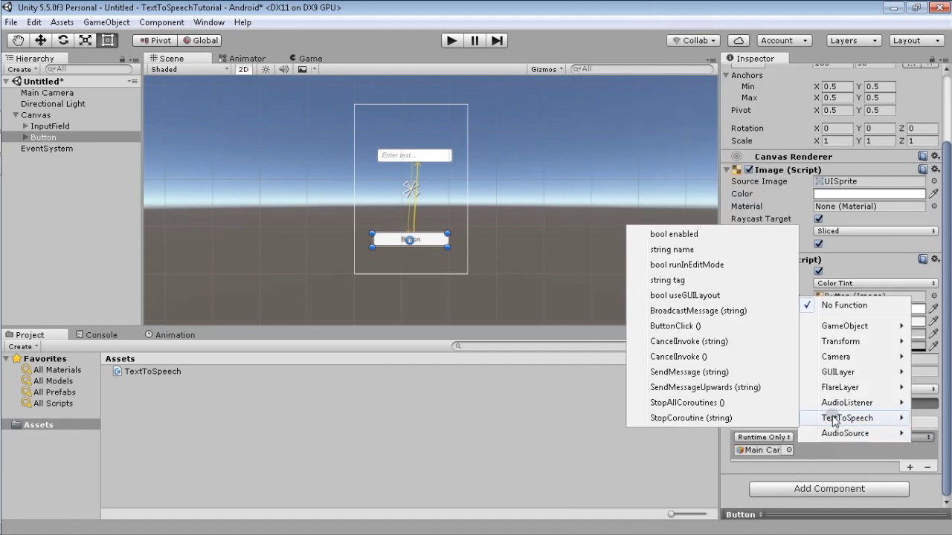
pyautogui.click(691, 328)
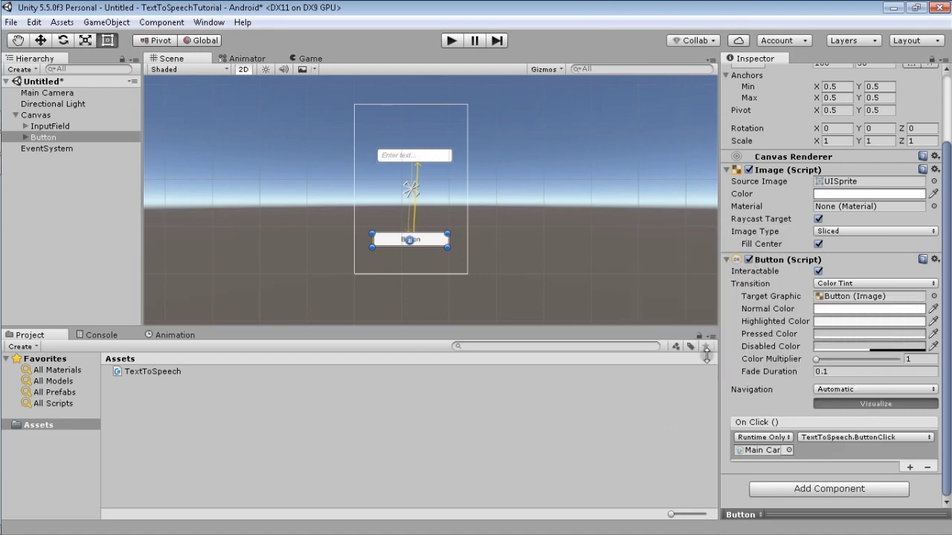
pyautogui.click(577, 458)
# Step: Play the scene, enter 'Hello' in the input field, and click the Button to hear it spoken
pyautogui.click(452, 42)
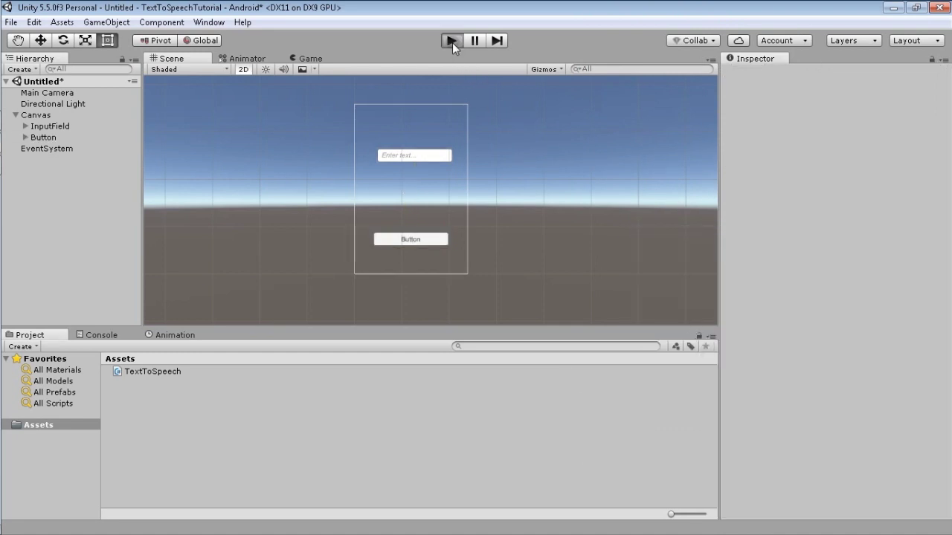
pyautogui.click(463, 150)
pyautogui.write('Hello')
pyautogui.click(438, 284)
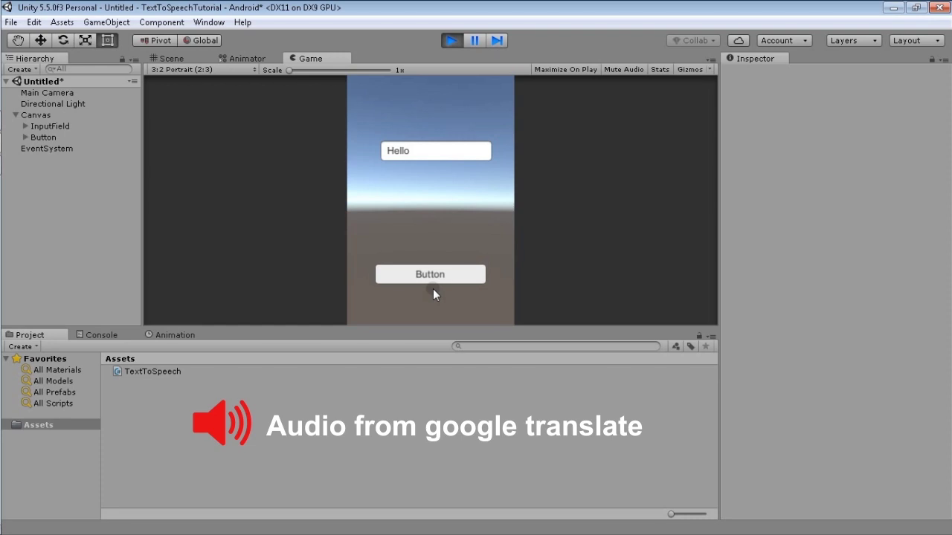